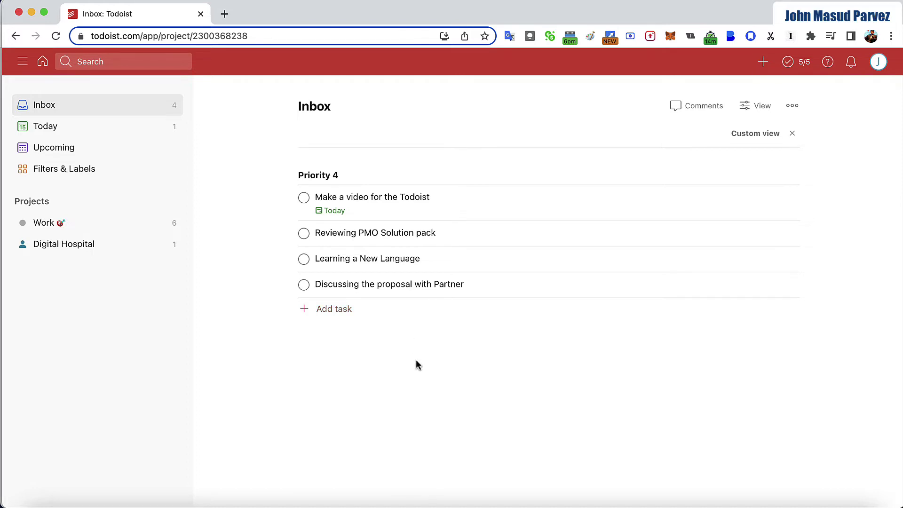
# Step: Start a new inbox task named "Making the meeting minutes" with a due date of 16 November
pyautogui.click(334, 312)
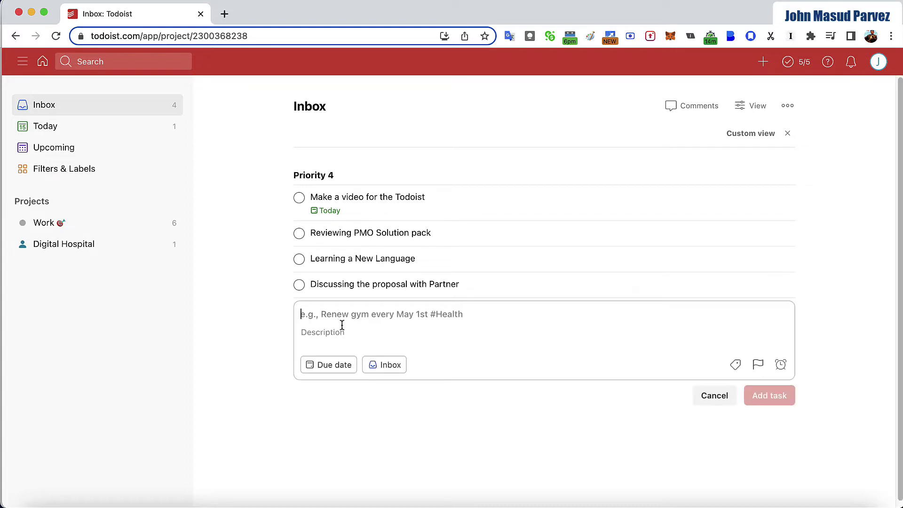
pyautogui.write('Ma')
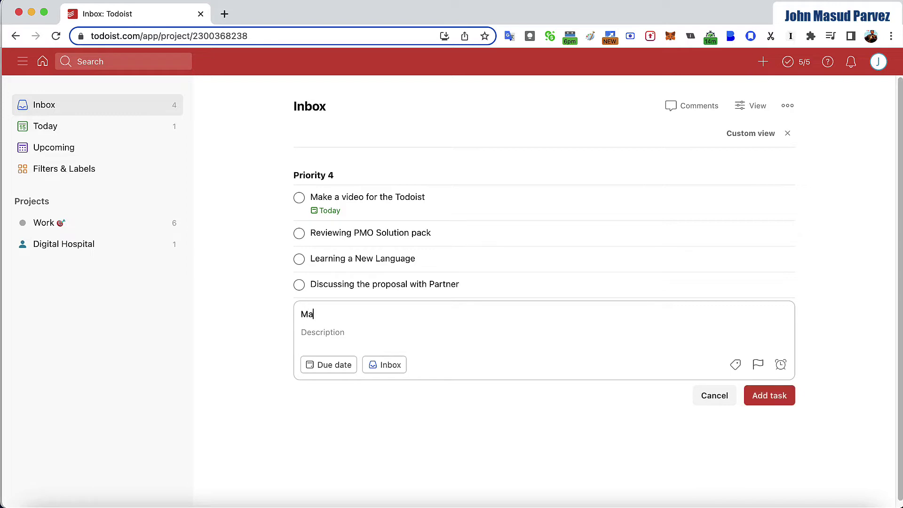
pyautogui.write('king the meeting minutes')
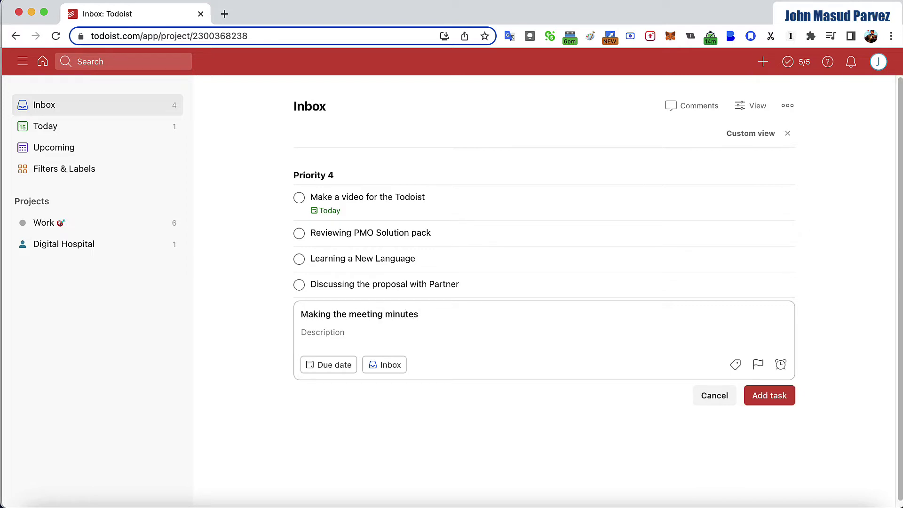
pyautogui.click(334, 331)
pyautogui.click(333, 367)
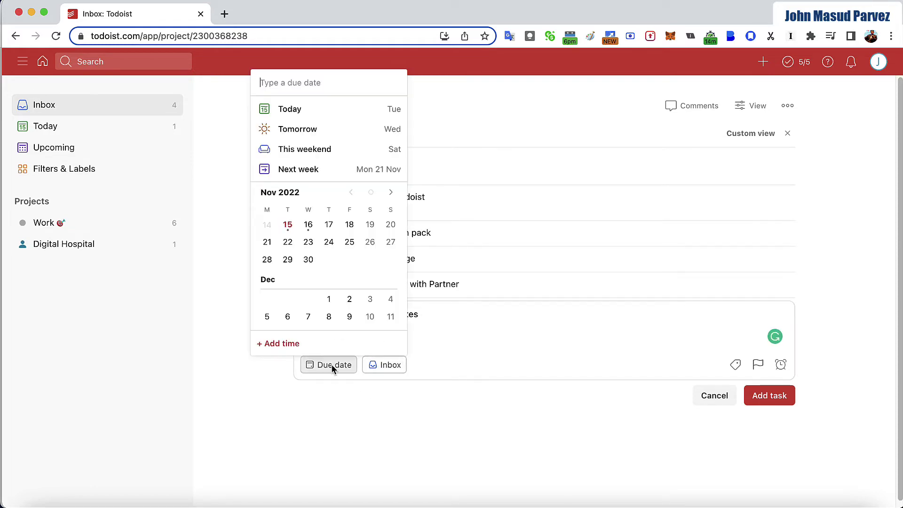
pyautogui.click(308, 231)
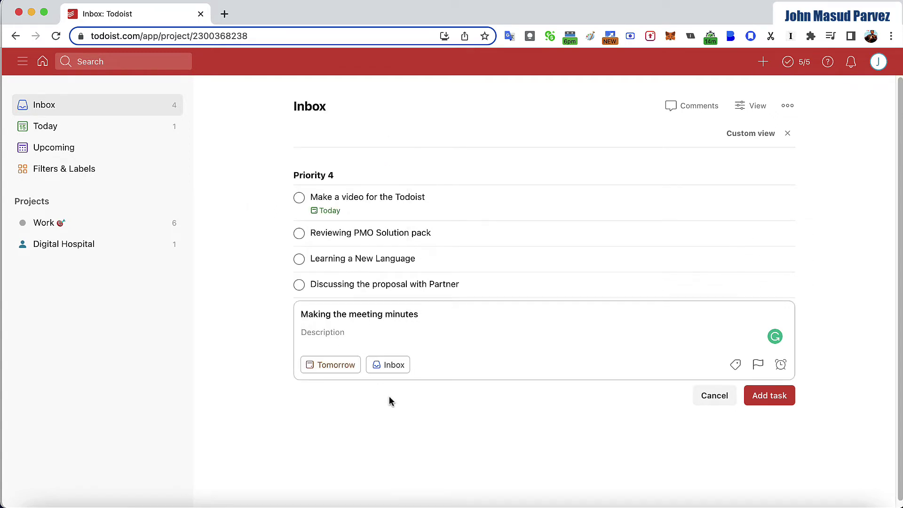
# Step: Assign the new task to Digital Hospital / Todo with Priority 1, and add it without starting another task
pyautogui.click(385, 370)
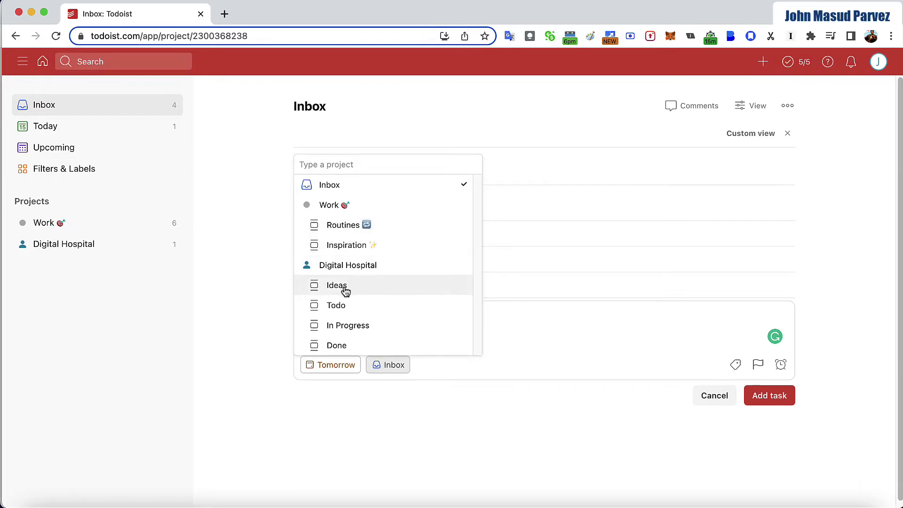
pyautogui.click(340, 311)
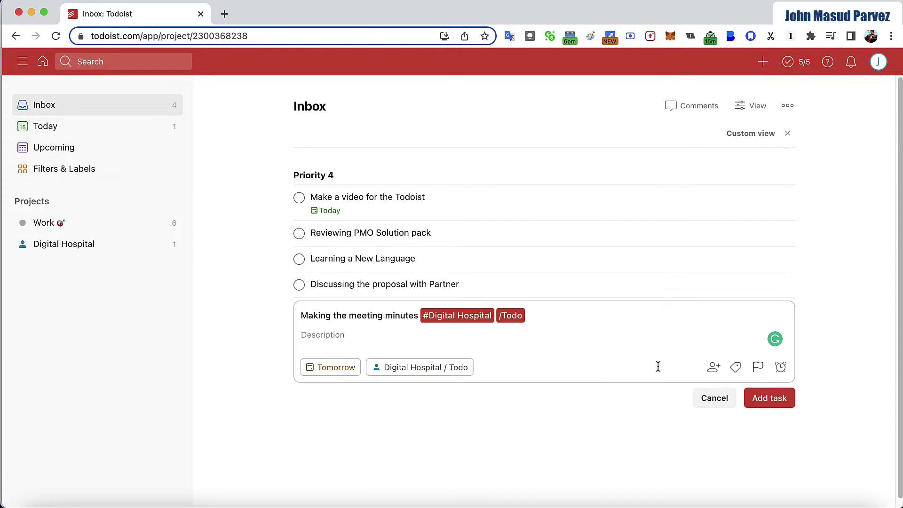
pyautogui.click(758, 369)
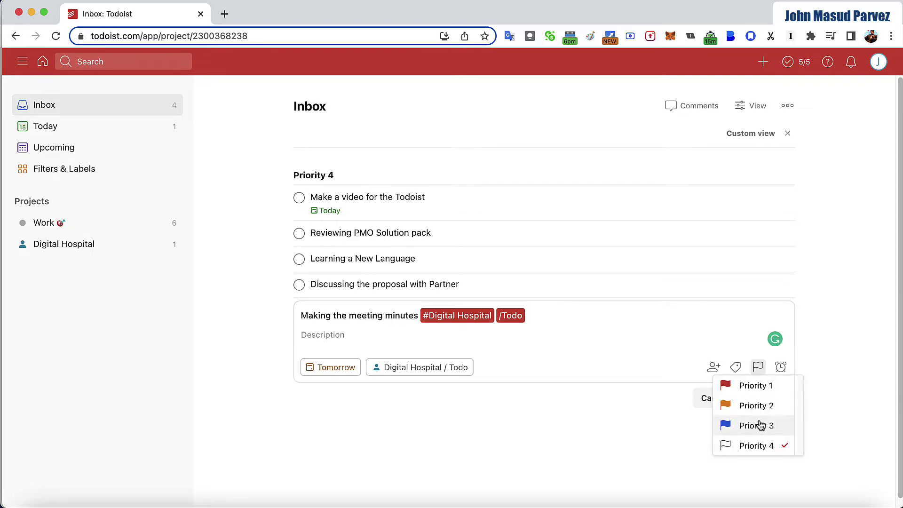
pyautogui.click(774, 387)
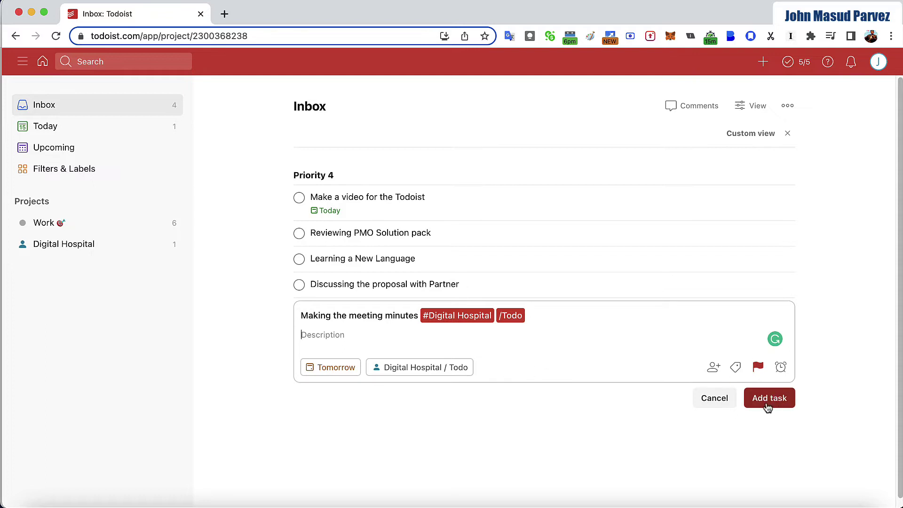
pyautogui.click(768, 403)
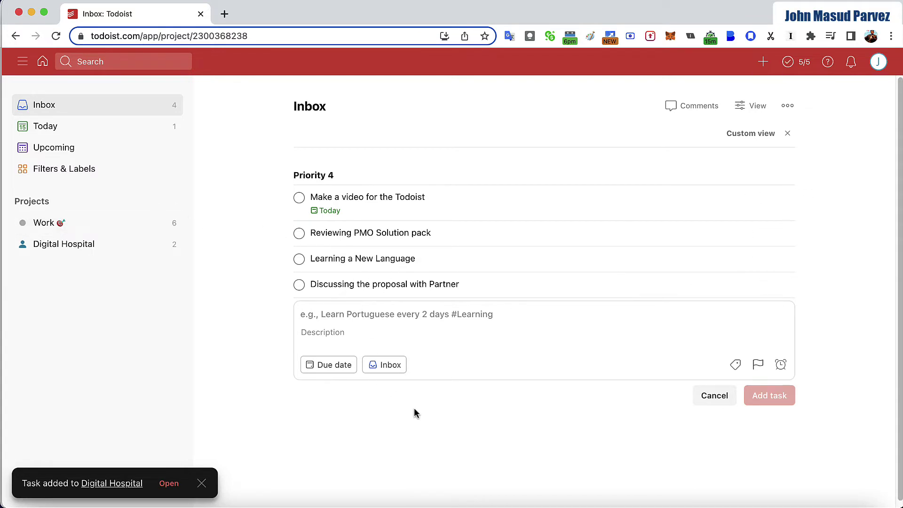
pyautogui.click(703, 396)
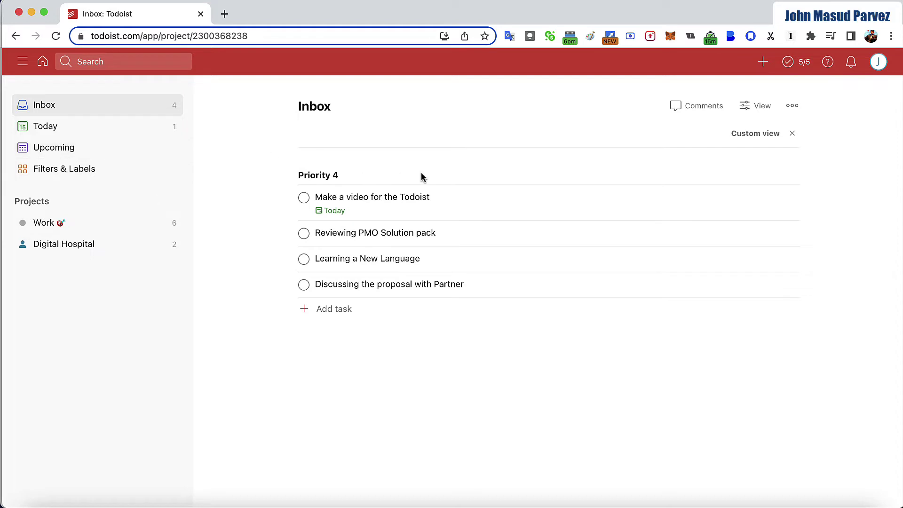
# Step: Review the upcoming schedule and the details of the inbox task "Reviewing PMO Solution pack"
pyautogui.click(60, 149)
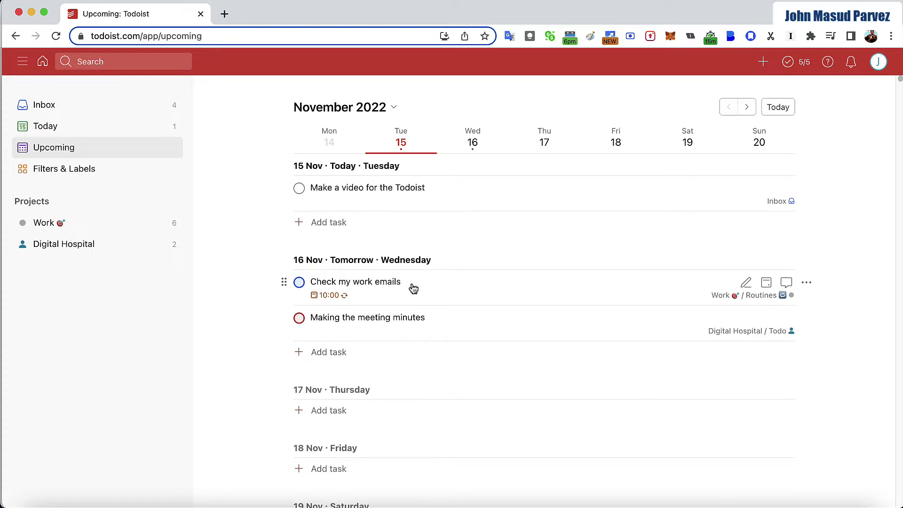
pyautogui.click(50, 109)
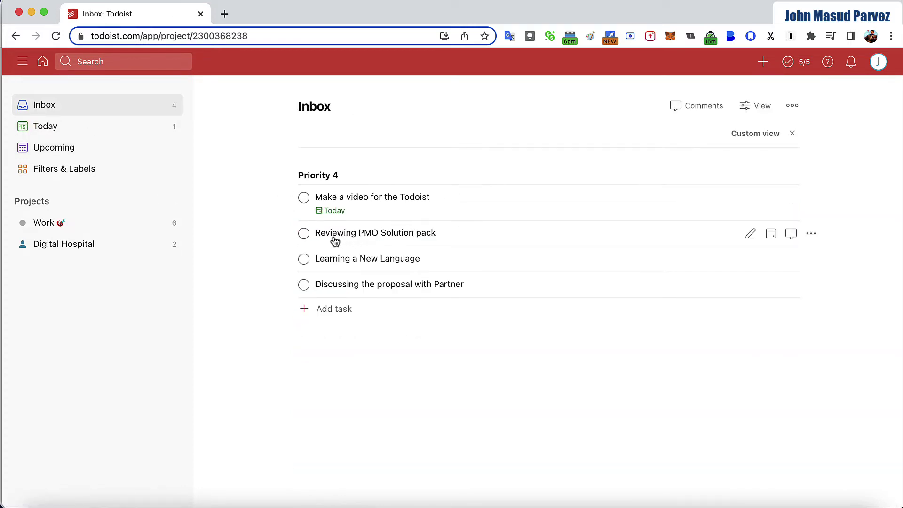
pyautogui.click(413, 238)
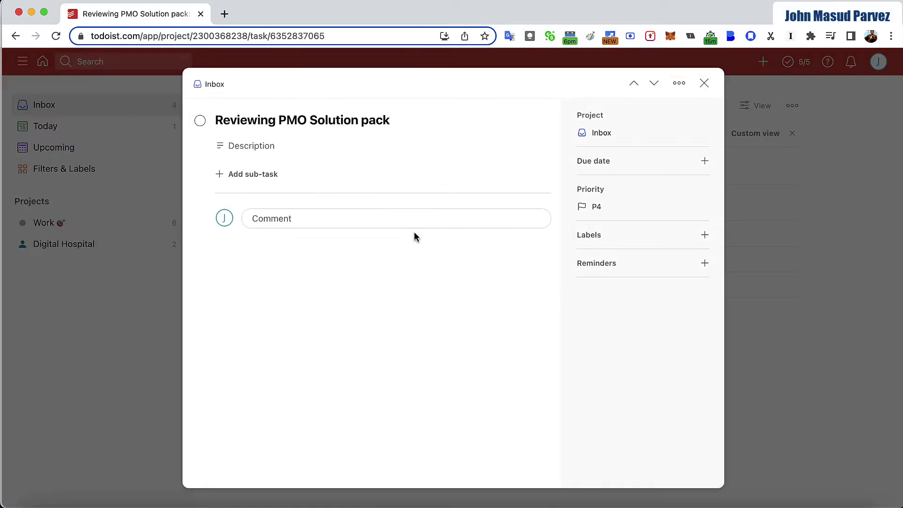
pyautogui.click(824, 210)
# Step: Set the "Reviewing PMO Solution pack" task's due date to Thursday 17 November and its priority to Priority 2
pyautogui.click(751, 234)
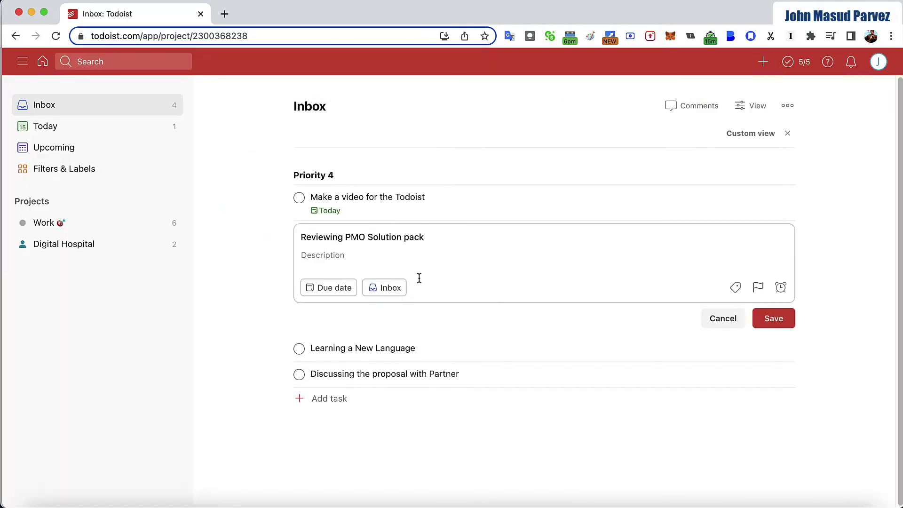
pyautogui.click(391, 291)
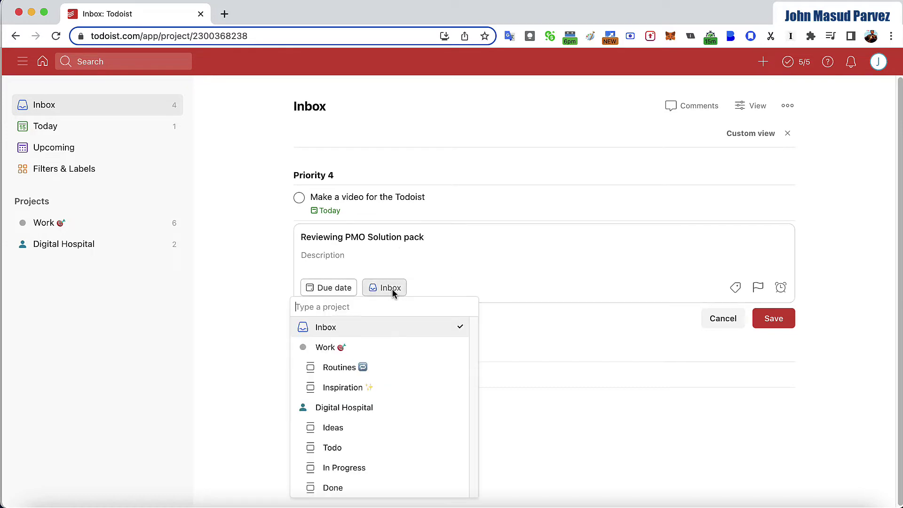
pyautogui.click(449, 281)
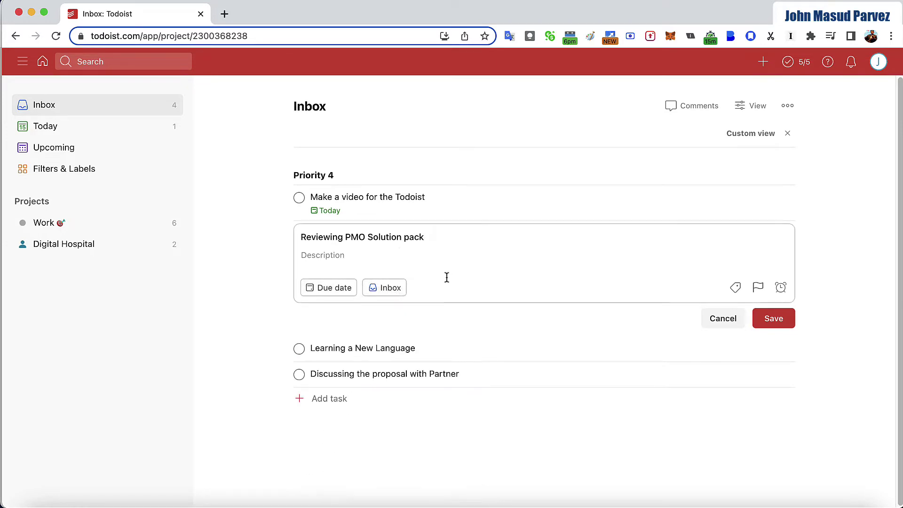
pyautogui.click(328, 291)
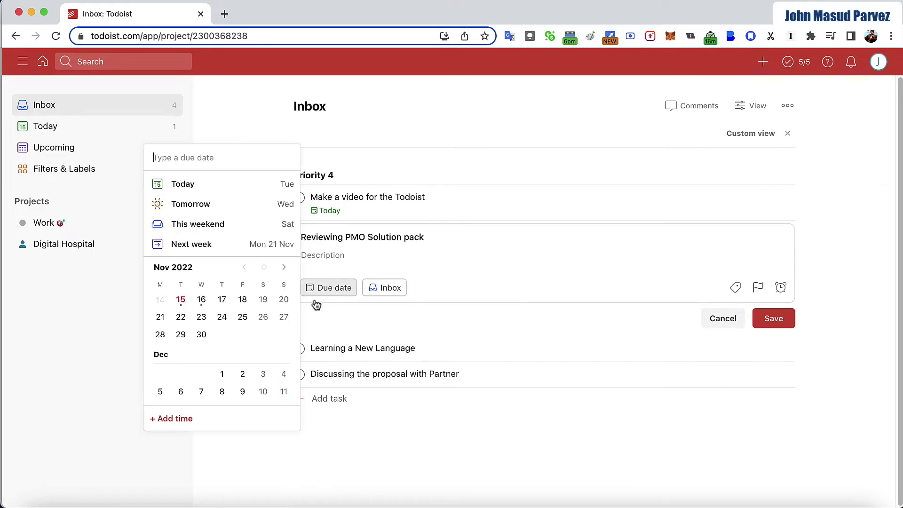
pyautogui.click(220, 301)
pyautogui.click(757, 288)
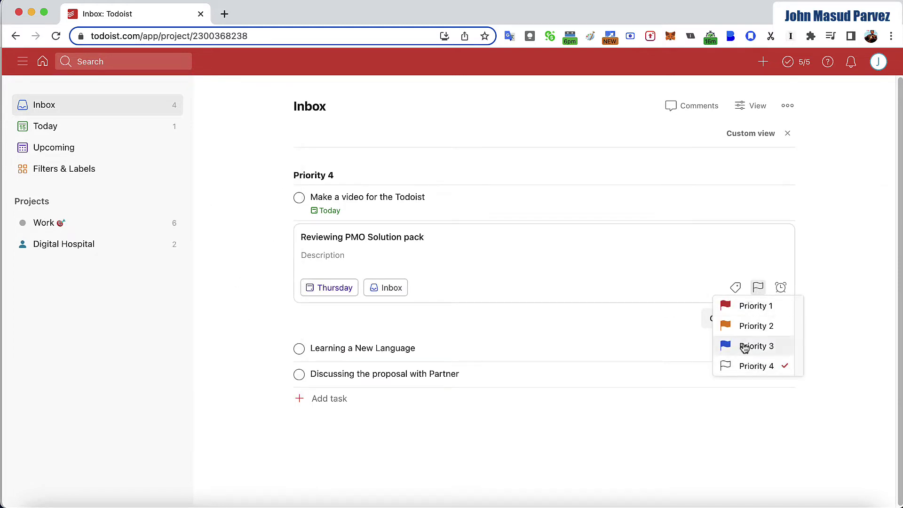
pyautogui.click(761, 327)
pyautogui.click(772, 318)
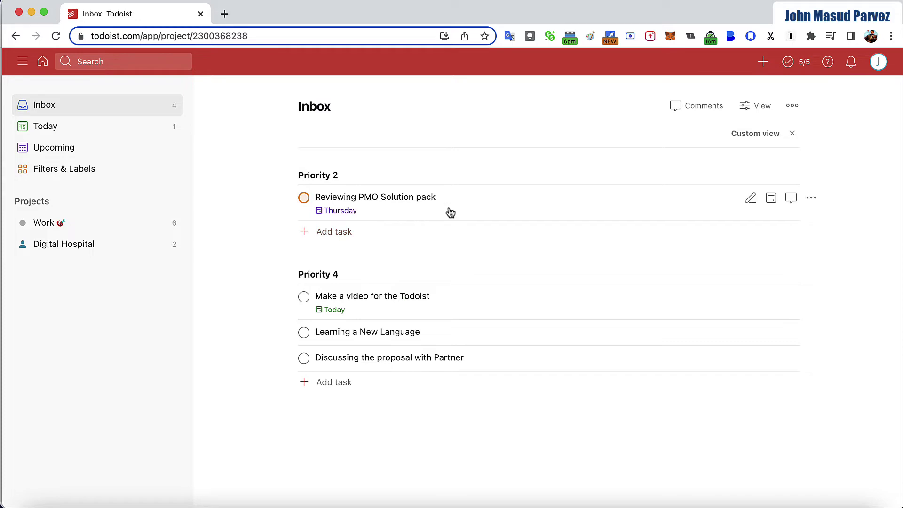
# Step: Move the "Reviewing PMO Solution pack" task from the inbox to Digital Hospital / In Progress and save it
pyautogui.click(749, 199)
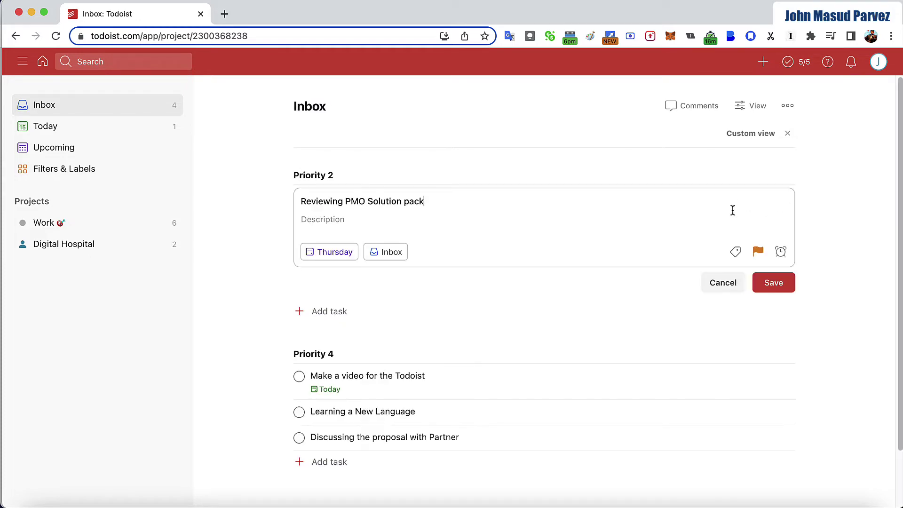
pyautogui.click(387, 253)
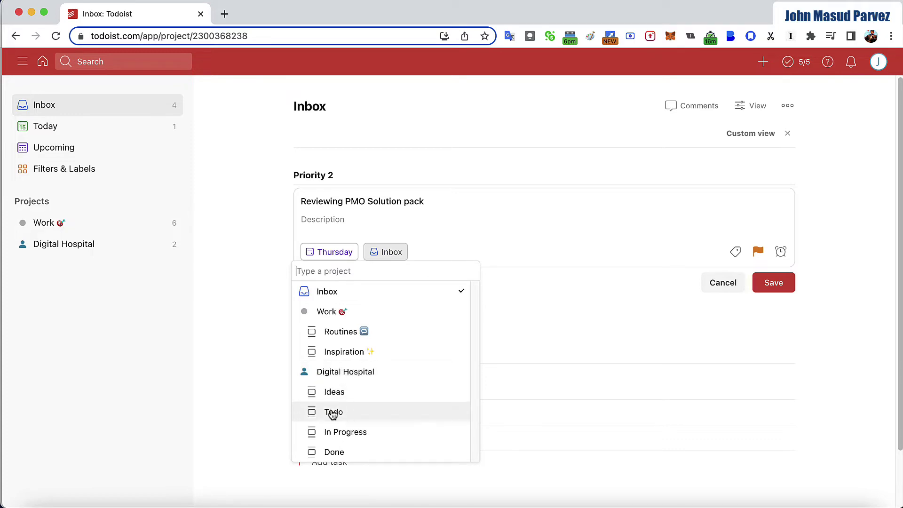
pyautogui.click(350, 433)
pyautogui.click(774, 283)
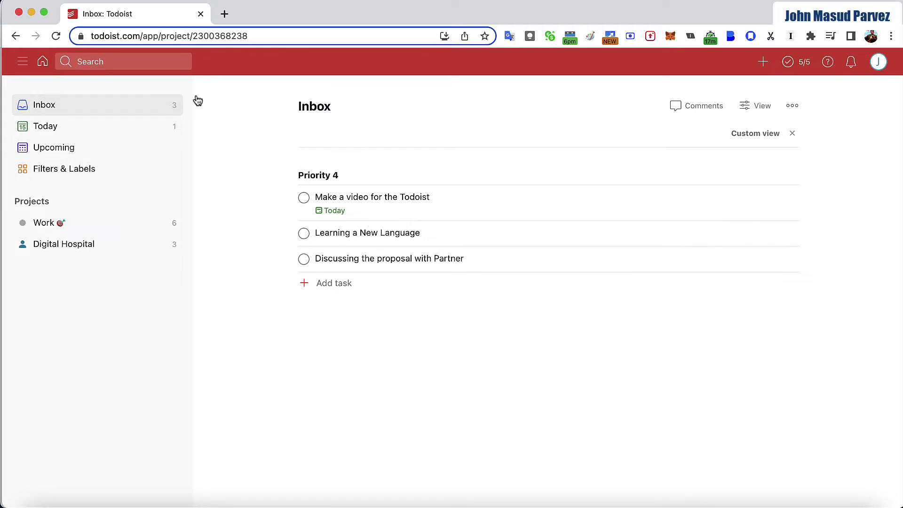
# Step: Check today's task "Make a video for the Todoist" and mark it complete
pyautogui.click(38, 134)
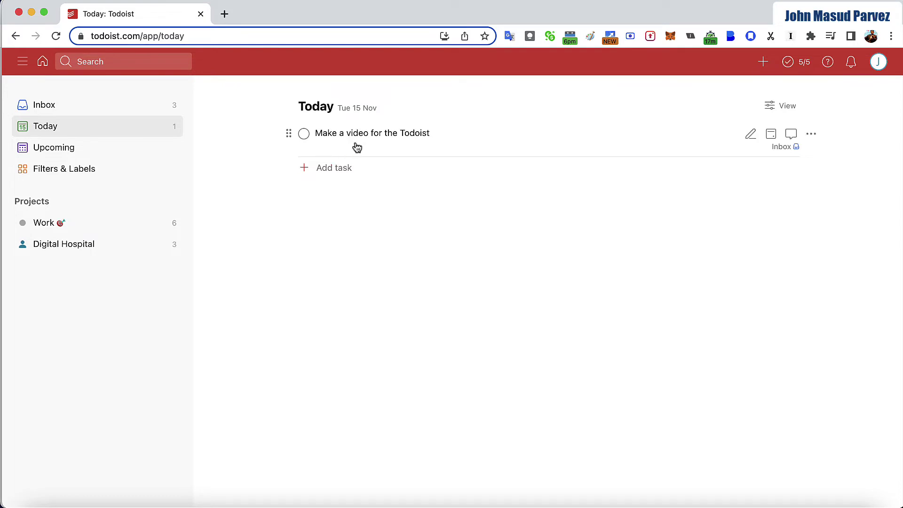
pyautogui.click(399, 134)
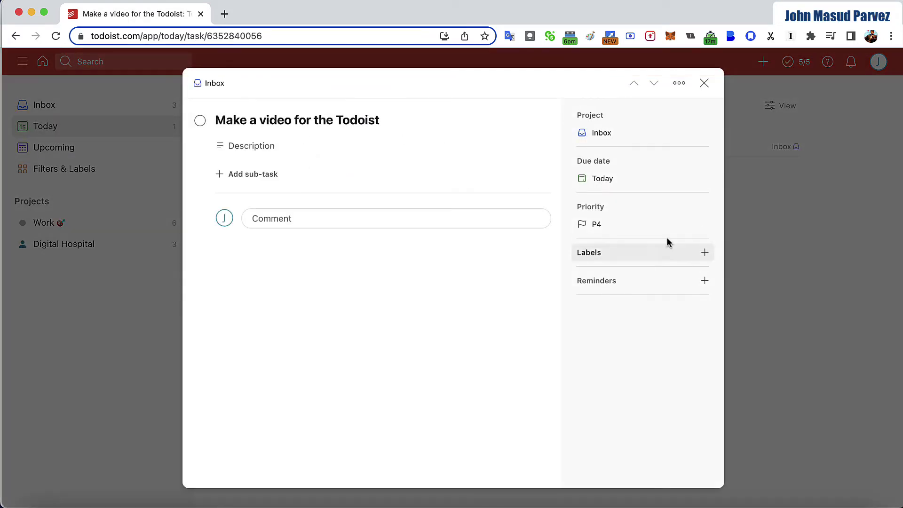
pyautogui.click(758, 204)
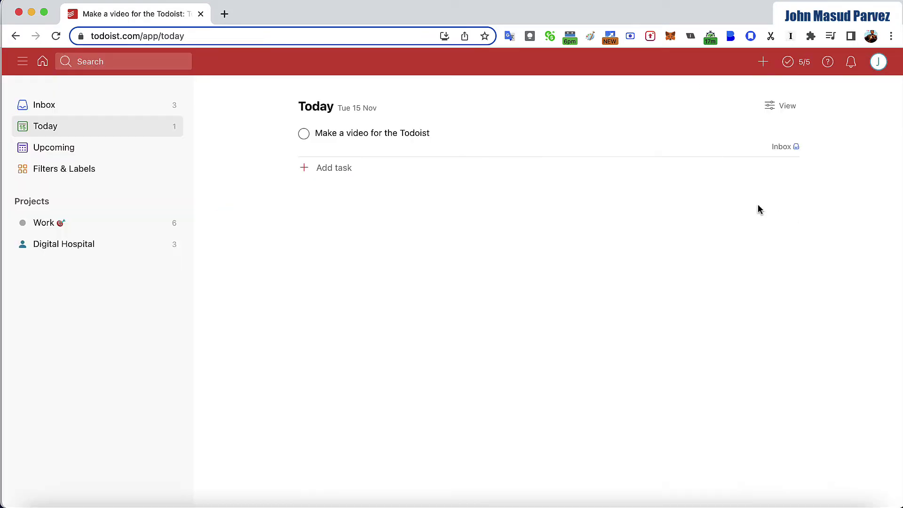
pyautogui.click(303, 134)
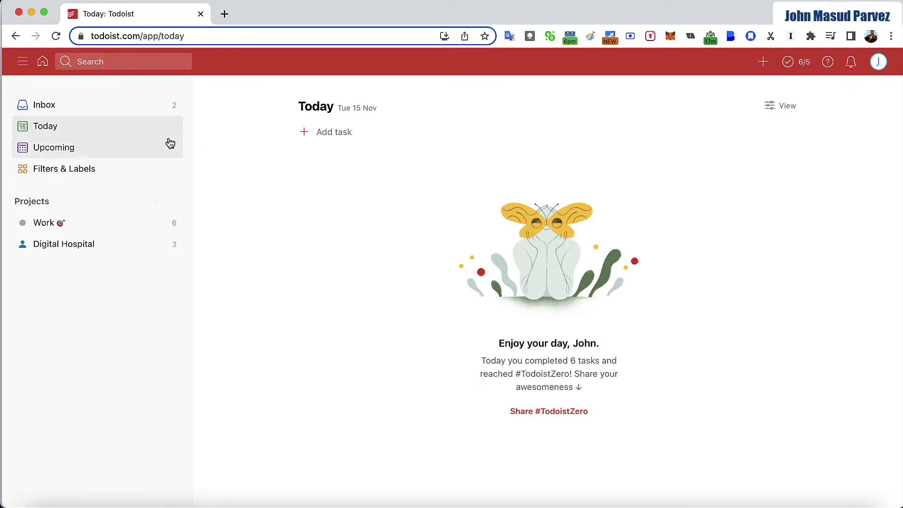
# Step: Reschedule "Reviewing PMO Solution pack" in the upcoming schedule by moving it to Wednesday 16 November
pyautogui.click(76, 148)
pyautogui.scroll(-1, 352, 295)
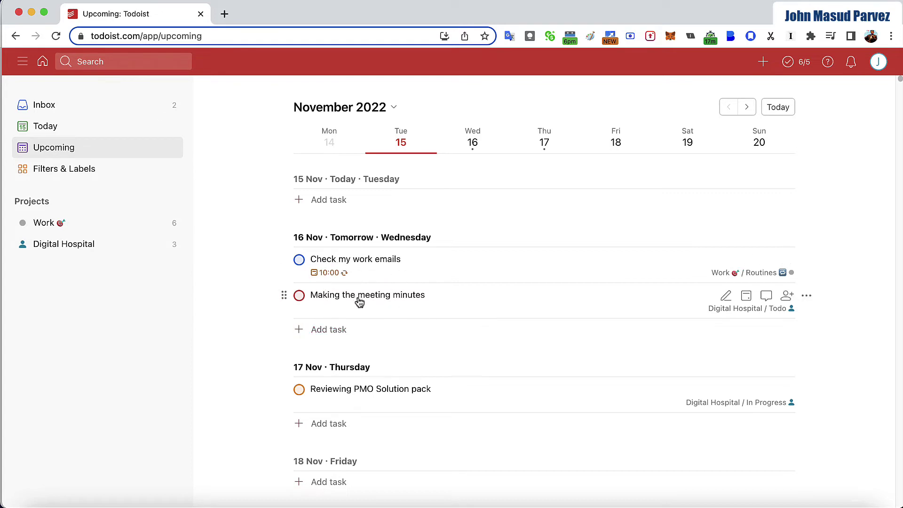
pyautogui.scroll(-1, 367, 374)
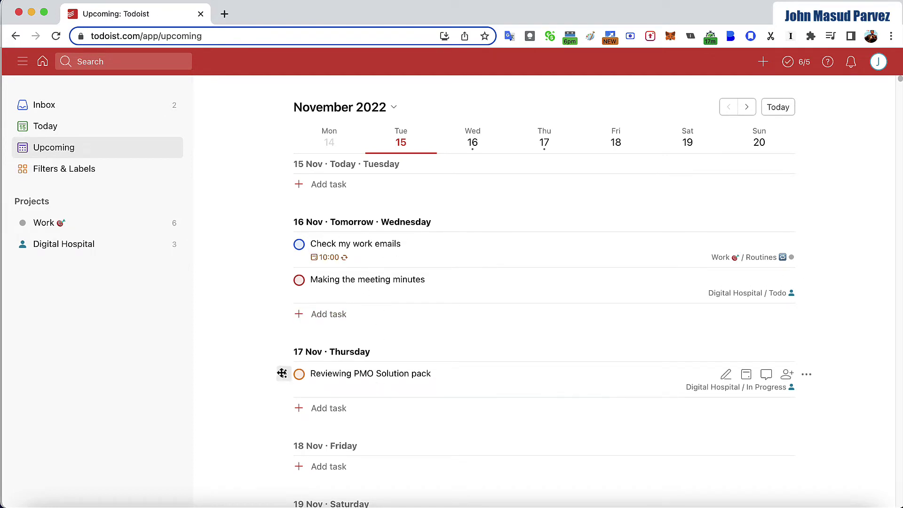
pyautogui.moveTo(282, 372); pyautogui.dragTo(282, 278)
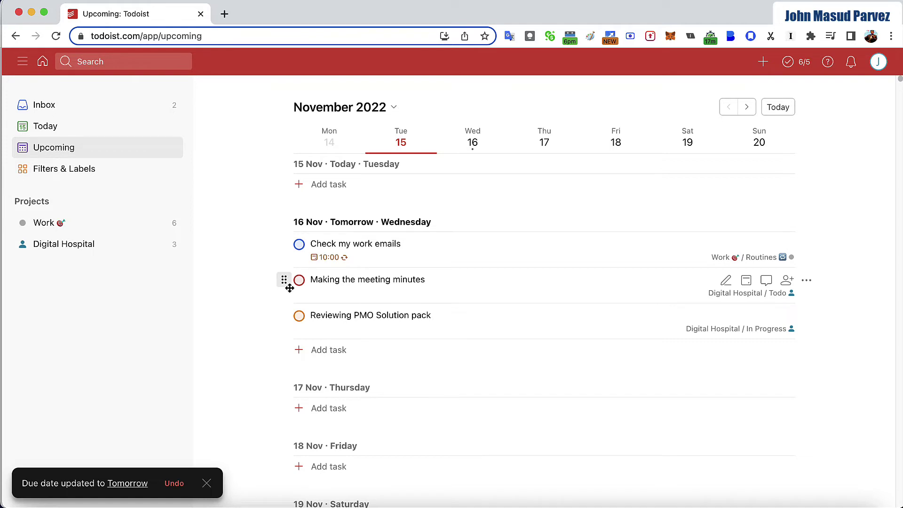
# Step: Start a new task named "Program Review Meeting" under Thursday 17 November in the upcoming schedule
pyautogui.scroll(-1, 337, 385)
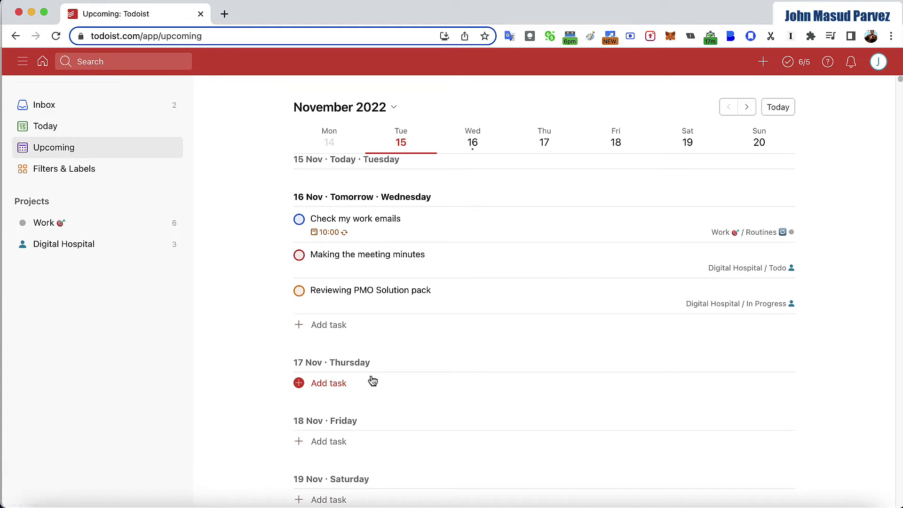
pyautogui.click(325, 383)
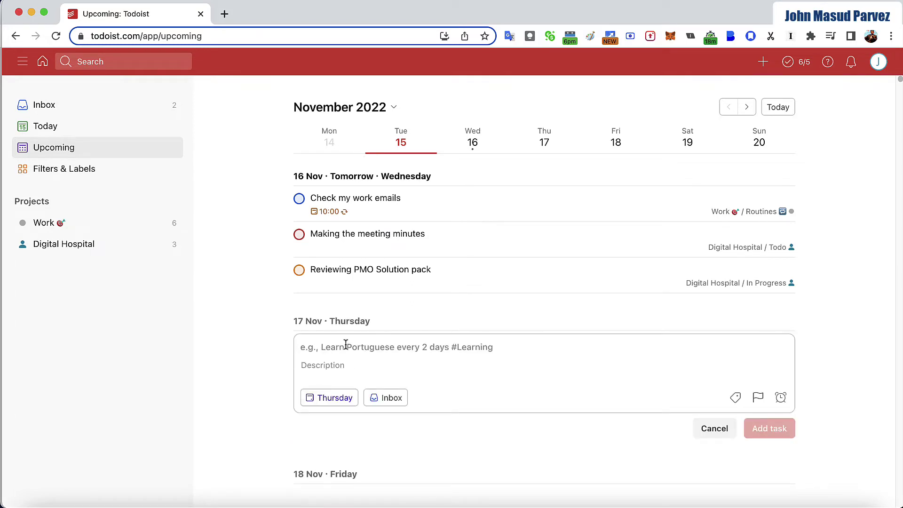
pyautogui.write('Project')
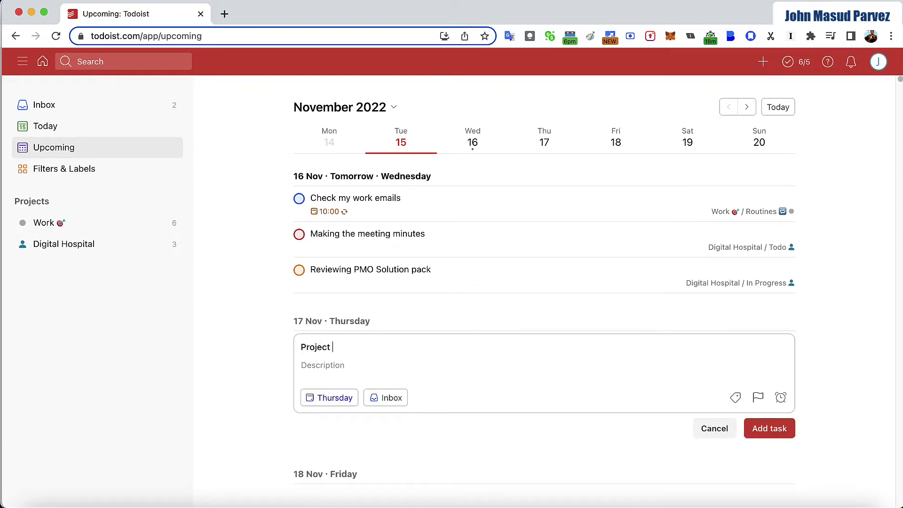
pyautogui.press('super+a')
pyautogui.write('prog')
pyautogui.press('BackSpace')
pyautogui.press('BackSpace')
pyautogui.press('BackSpace')
pyautogui.press('BackSpace')
pyautogui.write('oro')
pyautogui.press('BackSpace')
pyautogui.press('BackSpace')
pyautogui.press('BackSpace')
pyautogui.write('Program Review Meeting')
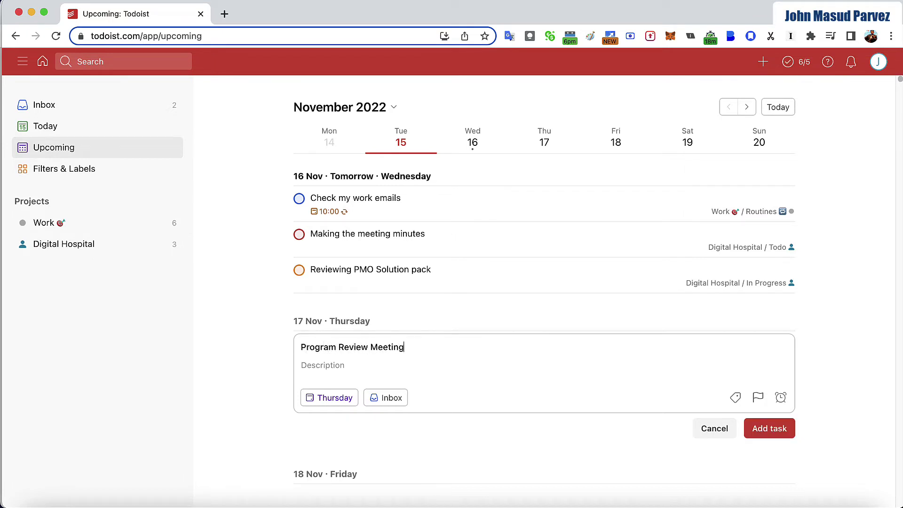
# Step: Assign the "Program Review Meeting" task to Digital Hospital / In Progress and add it under Thursday 17 November
pyautogui.click(394, 398)
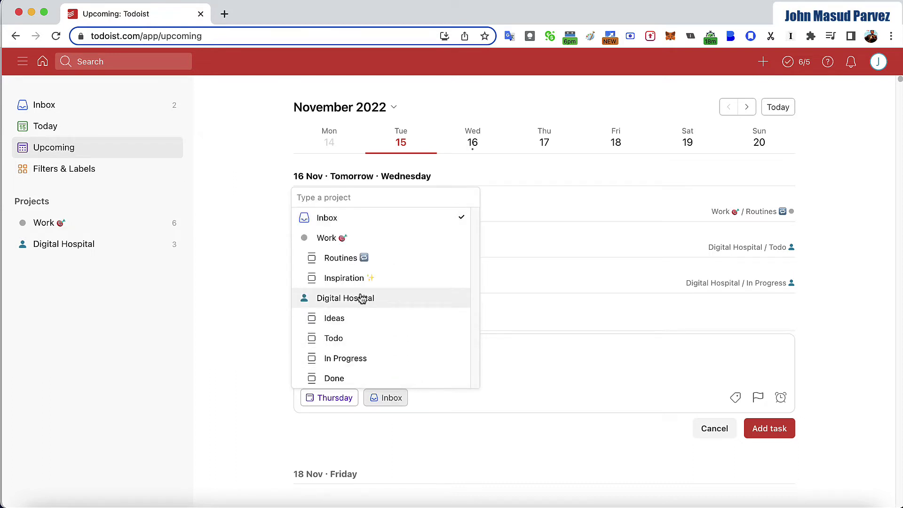
pyautogui.click(348, 358)
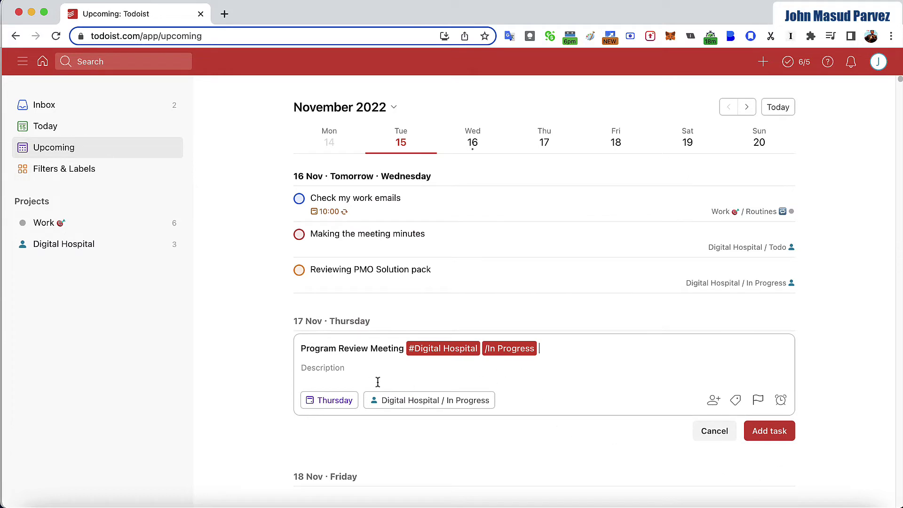
pyautogui.click(762, 435)
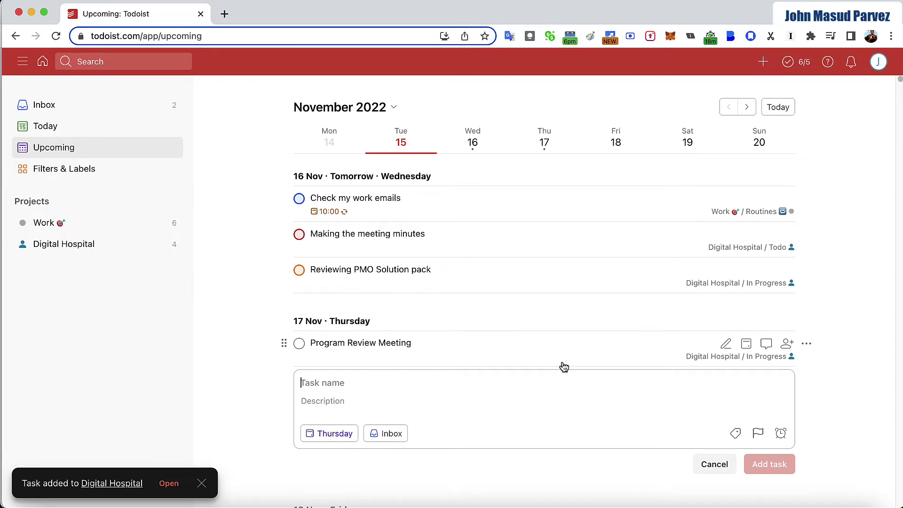
pyautogui.click(714, 464)
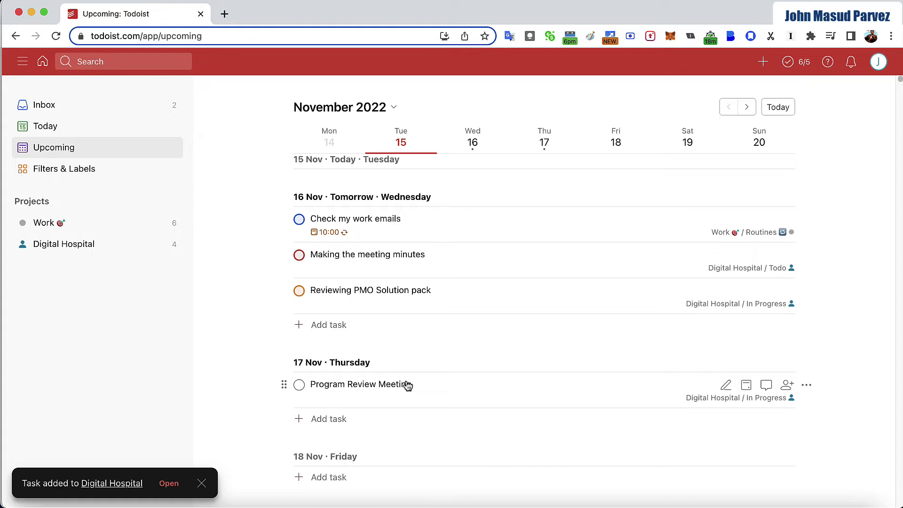
# Step: Review the scheduled tasks in the upcoming view and compare them with the Inbox and Today lists
pyautogui.scroll(-5, 407, 381)
pyautogui.scroll(1, 407, 376)
pyautogui.scroll(2, 414, 367)
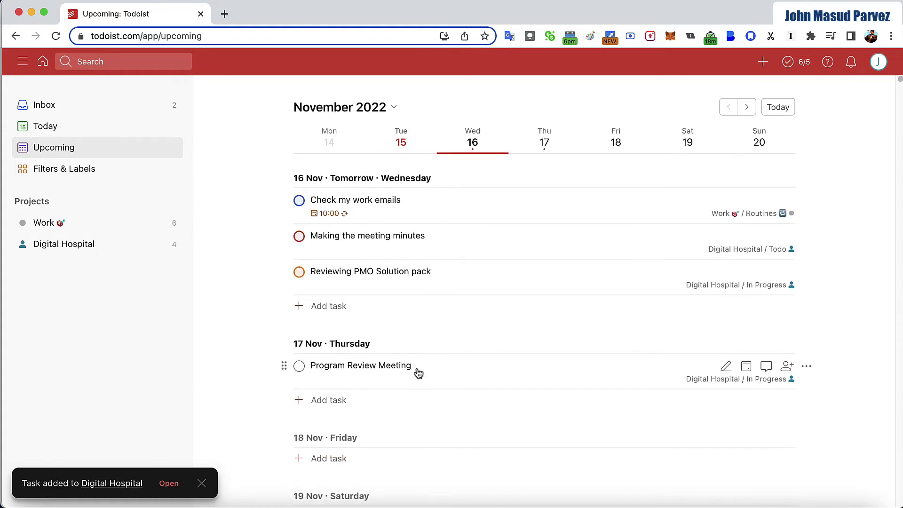
pyautogui.scroll(-3, 415, 329)
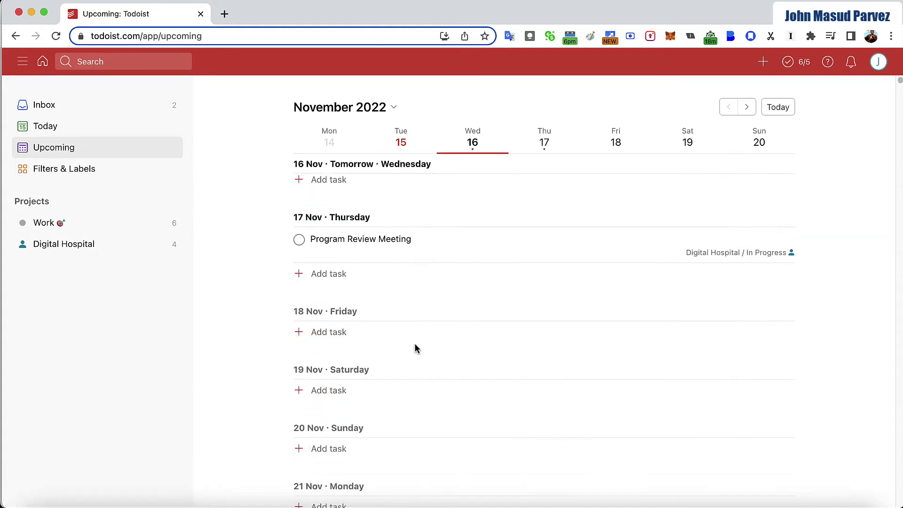
pyautogui.scroll(3, 414, 348)
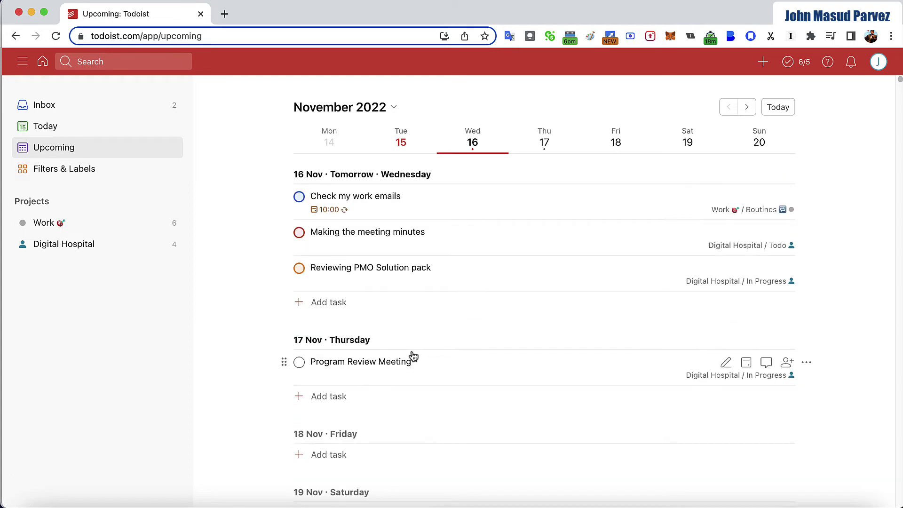
pyautogui.scroll(1, 424, 338)
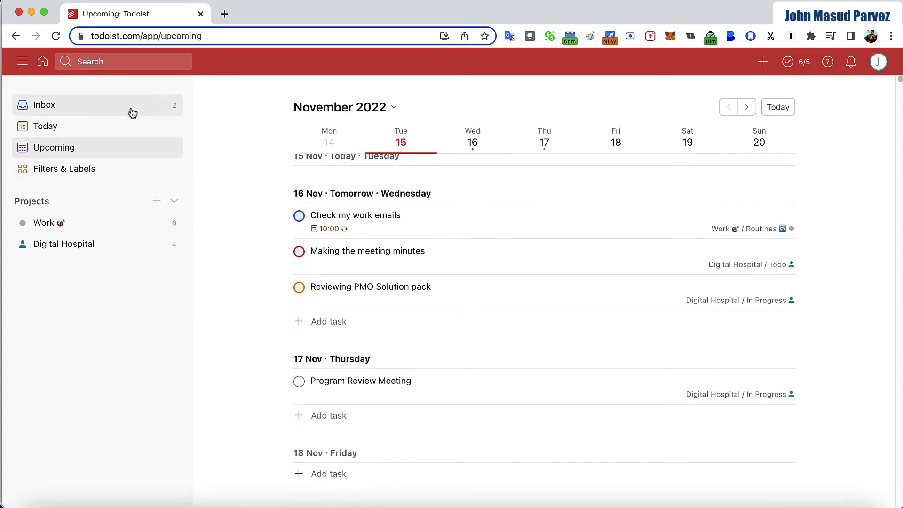
pyautogui.click(69, 107)
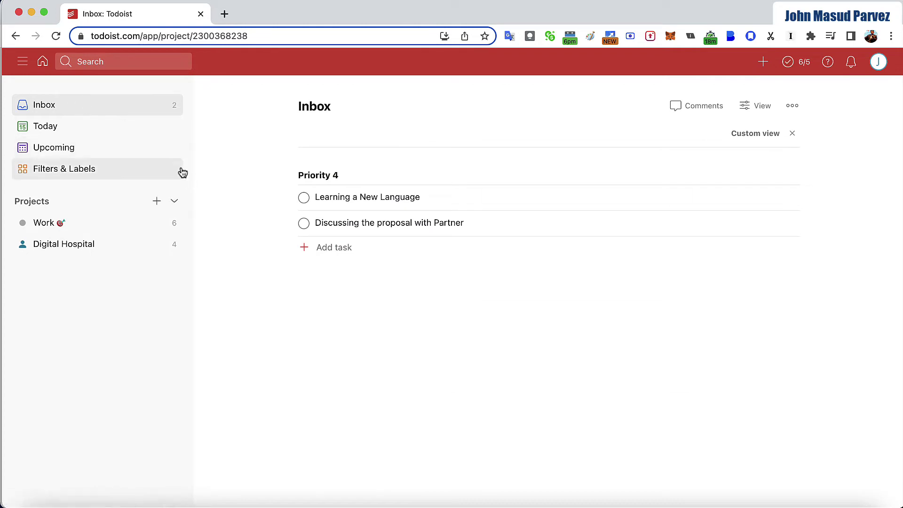
pyautogui.click(65, 130)
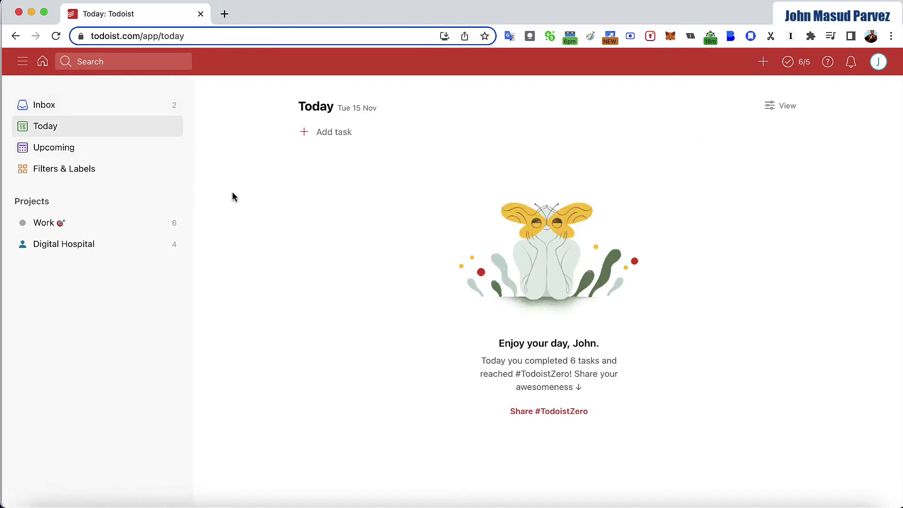
pyautogui.click(69, 157)
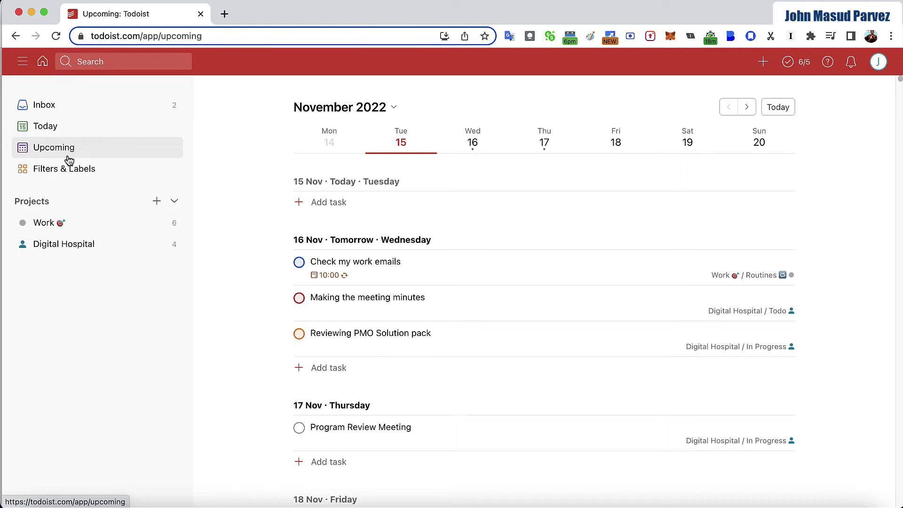
pyautogui.click(66, 106)
pyautogui.click(63, 126)
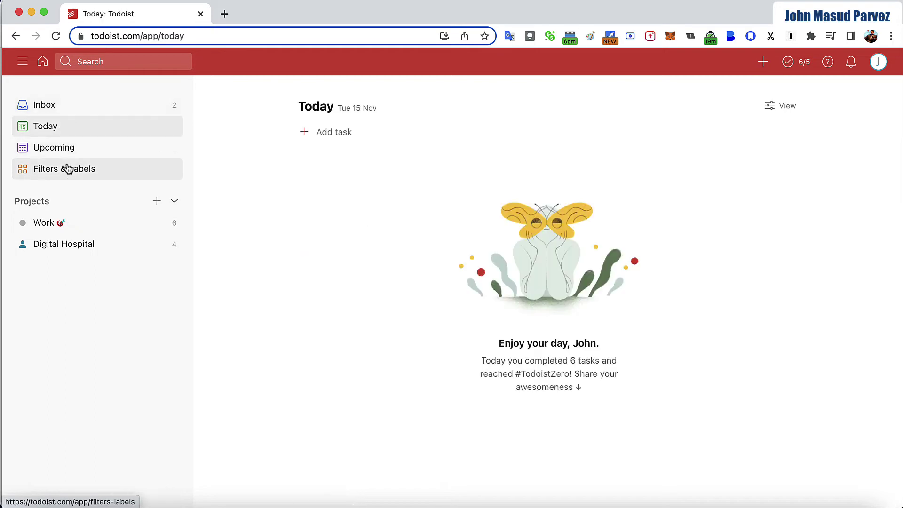
pyautogui.click(71, 153)
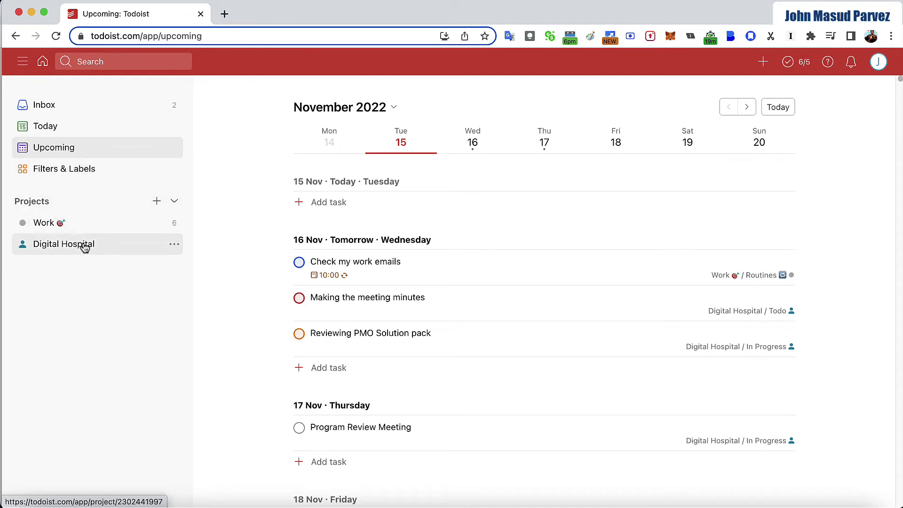
# Step: Start a new project and name it "Youtube Project"
pyautogui.click(156, 202)
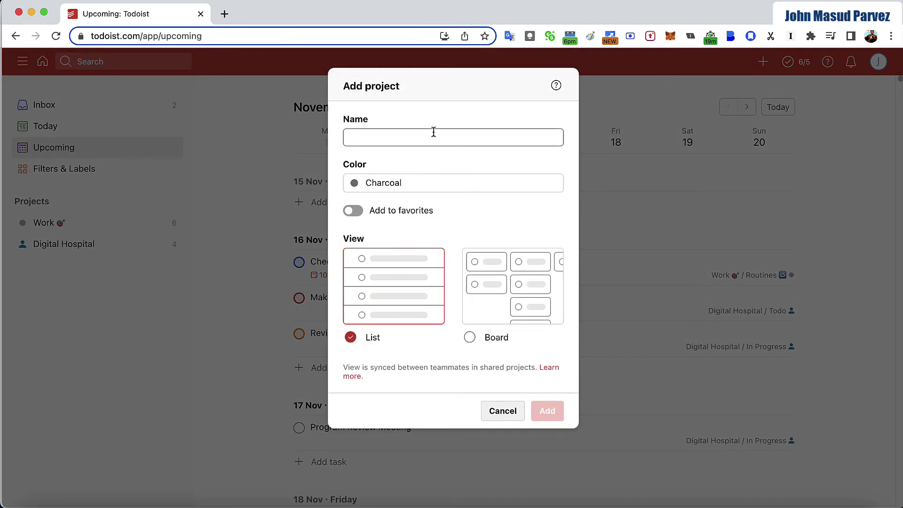
pyautogui.click(420, 137)
pyautogui.write('i')
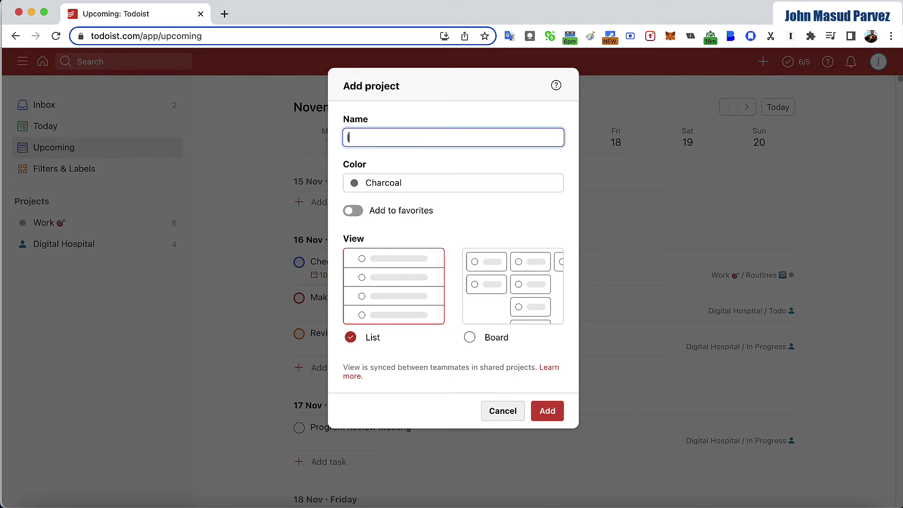
pyautogui.press('BackSpace')
pyautogui.write('Youtube pro')
pyautogui.press('BackSpace')
pyautogui.write('Project')
# Step: Set the new project's color to Magenta and its view to Board, and create the project
pyautogui.click(379, 183)
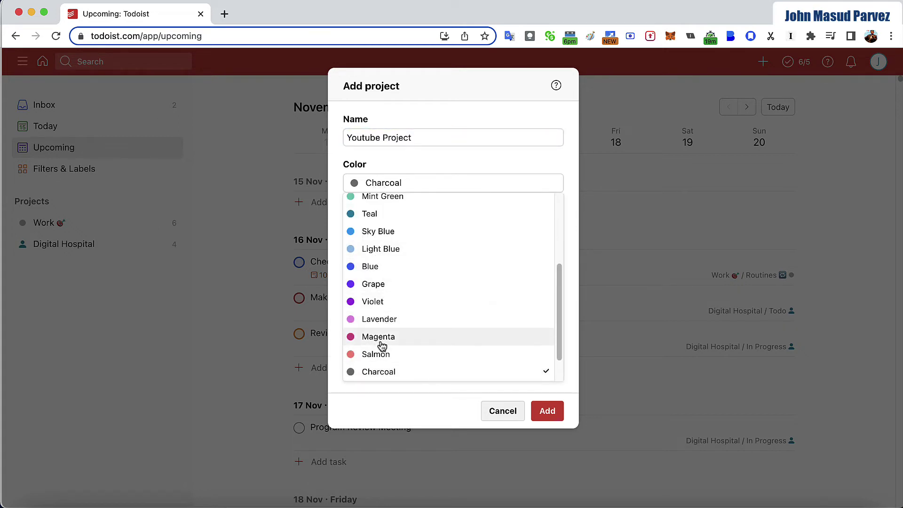
pyautogui.scroll(-1, 383, 338)
pyautogui.scroll(1, 383, 330)
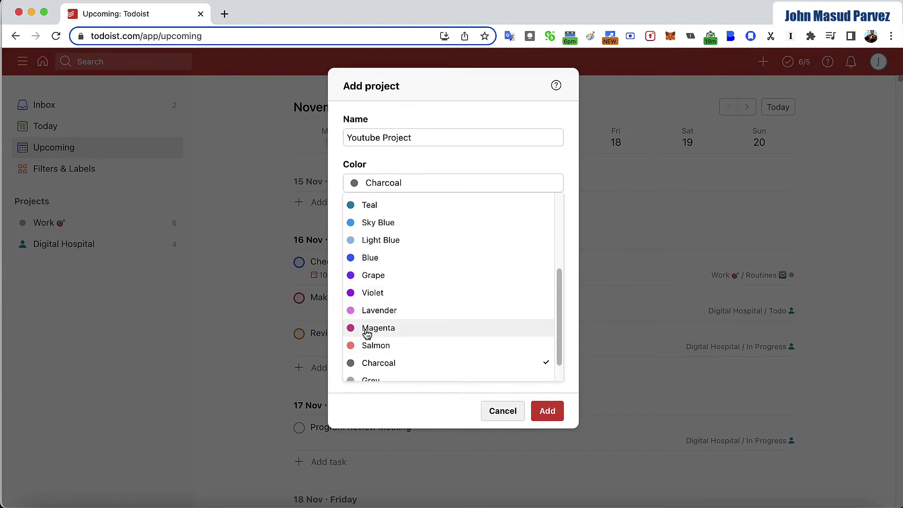
pyautogui.click(374, 328)
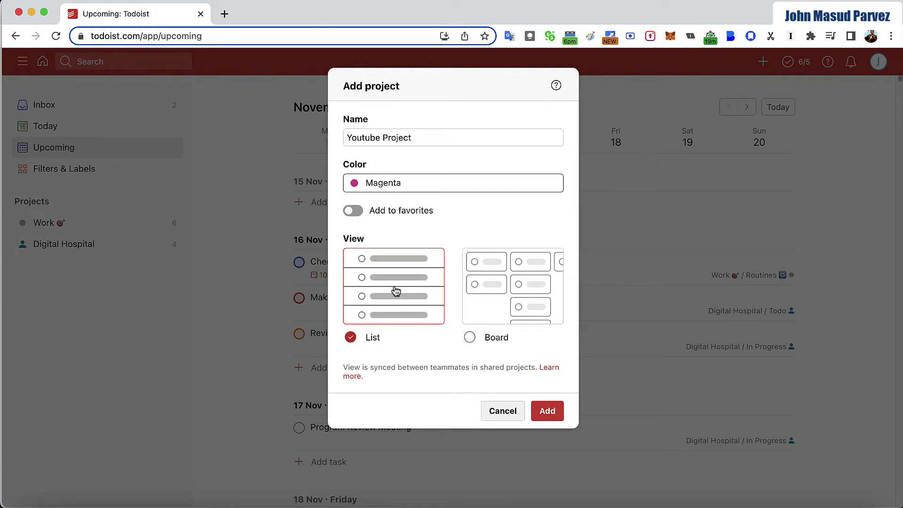
pyautogui.click(503, 295)
pyautogui.click(546, 412)
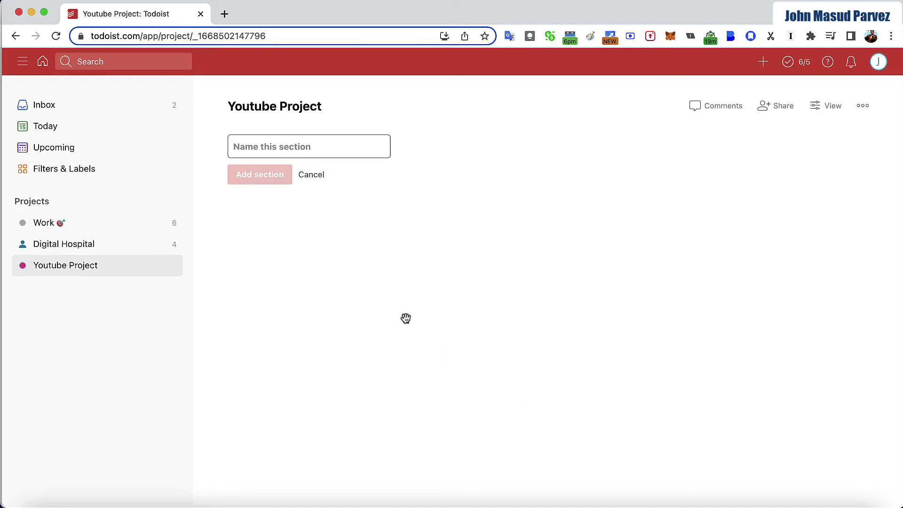
# Step: Add two sections named "Idea" and "TODO" to the Youtube Project board
pyautogui.write('Idea')
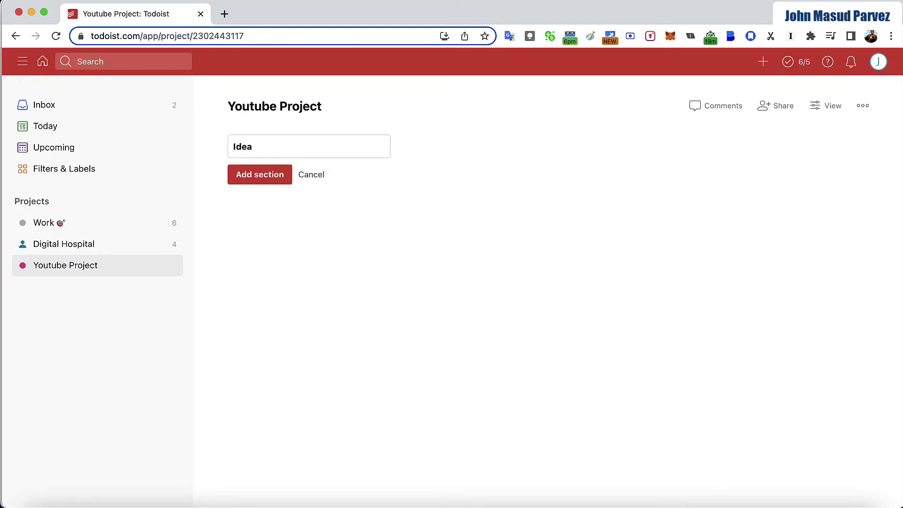
pyautogui.click(260, 183)
pyautogui.click(463, 147)
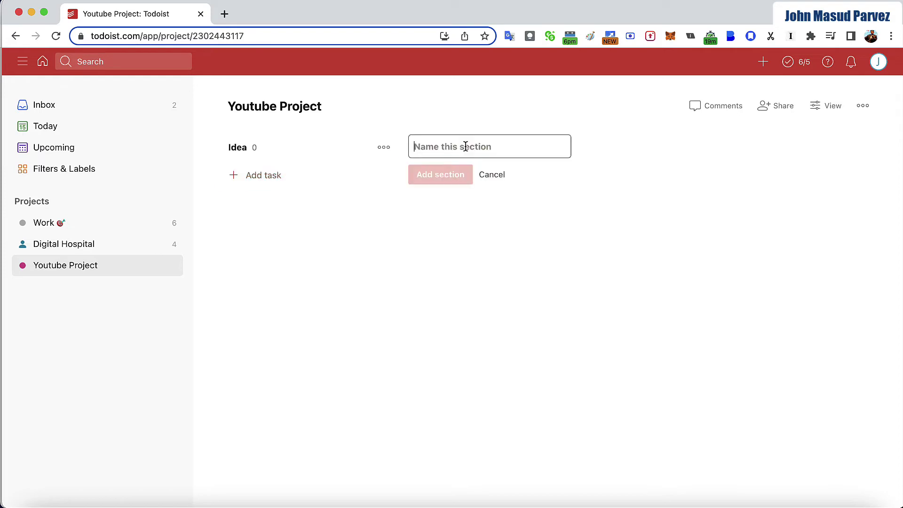
pyautogui.write('TODO')
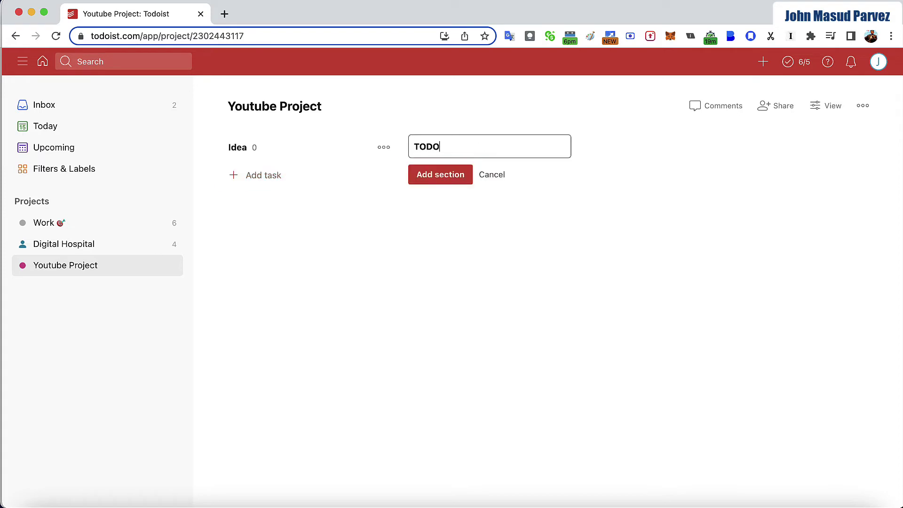
pyautogui.click(444, 183)
# Step: Add two more sections named "Doing" and "Done" to the Youtube Project board
pyautogui.click(638, 148)
pyautogui.write('Doing')
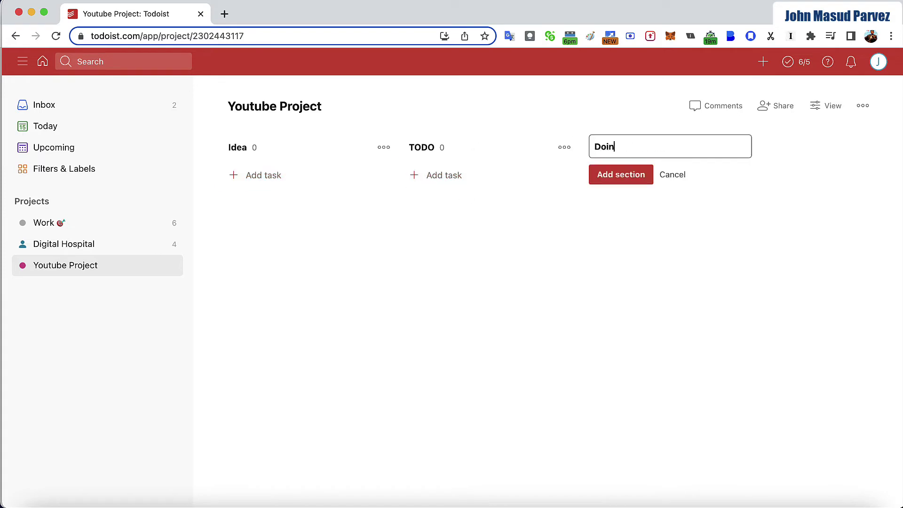
pyautogui.click(632, 176)
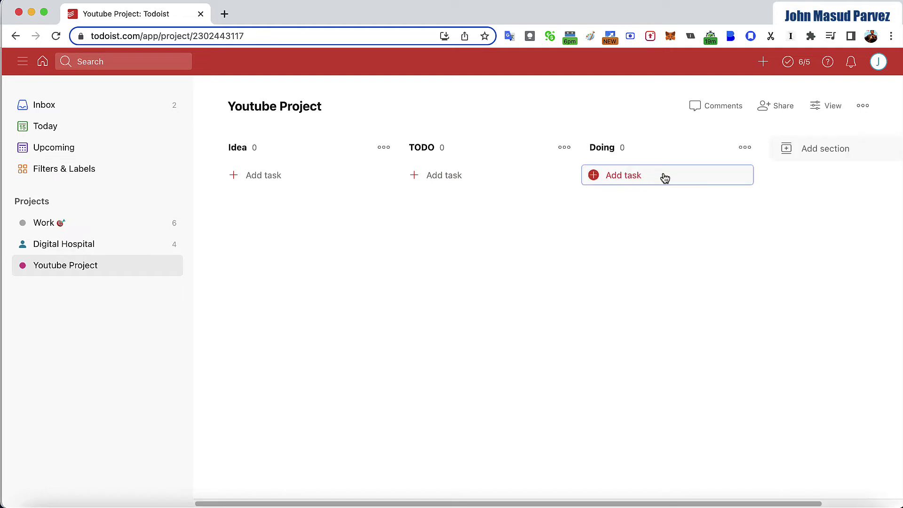
pyautogui.click(825, 149)
pyautogui.write('Dpn')
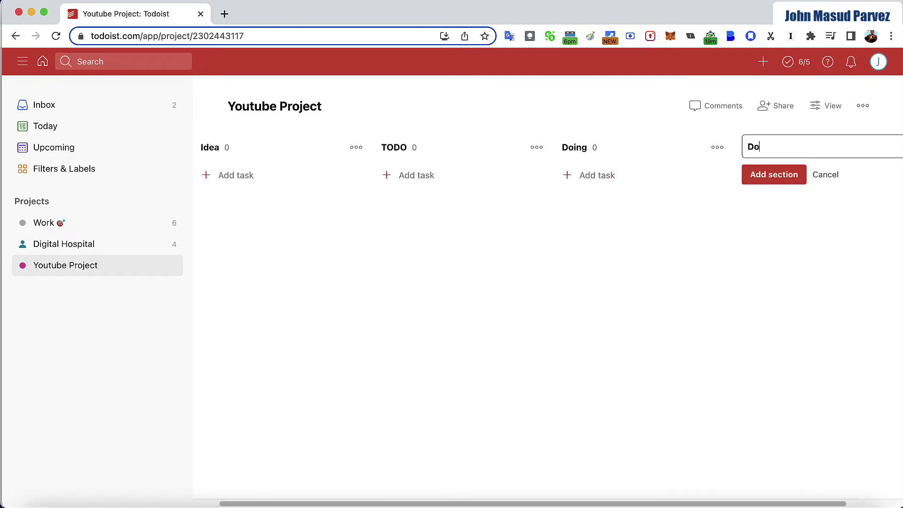
pyautogui.write('ne')
pyautogui.click(765, 176)
pyautogui.click(500, 175)
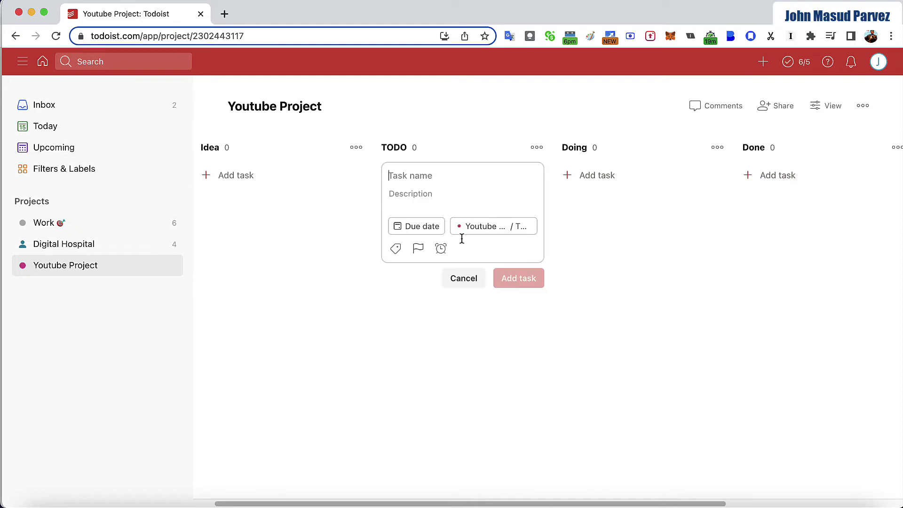
pyautogui.click(462, 279)
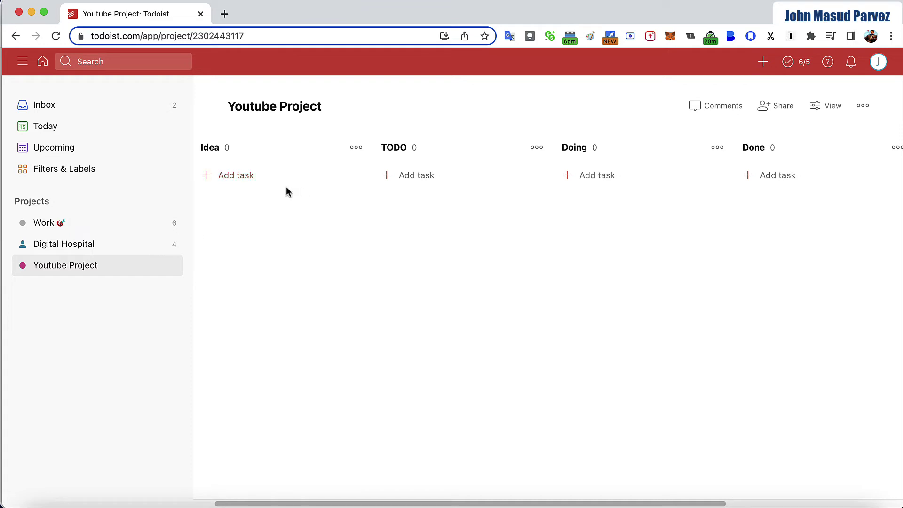
pyautogui.click(52, 107)
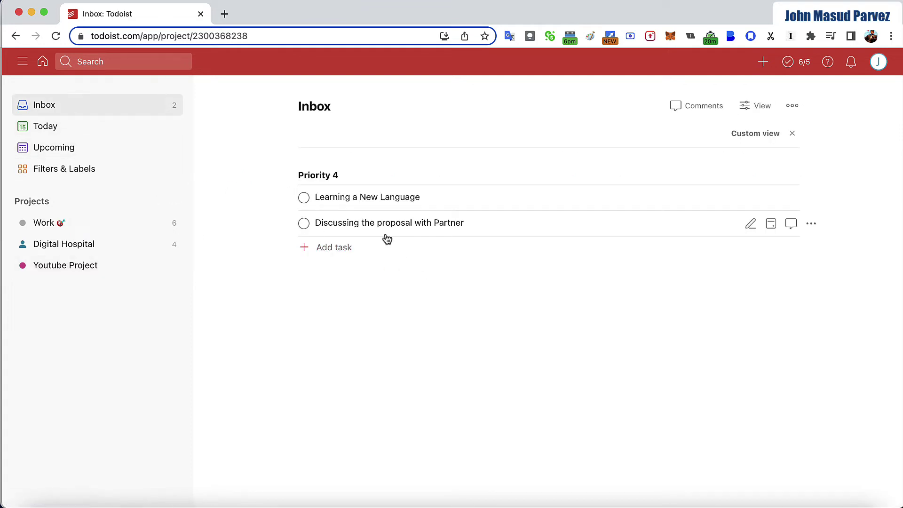
pyautogui.click(69, 266)
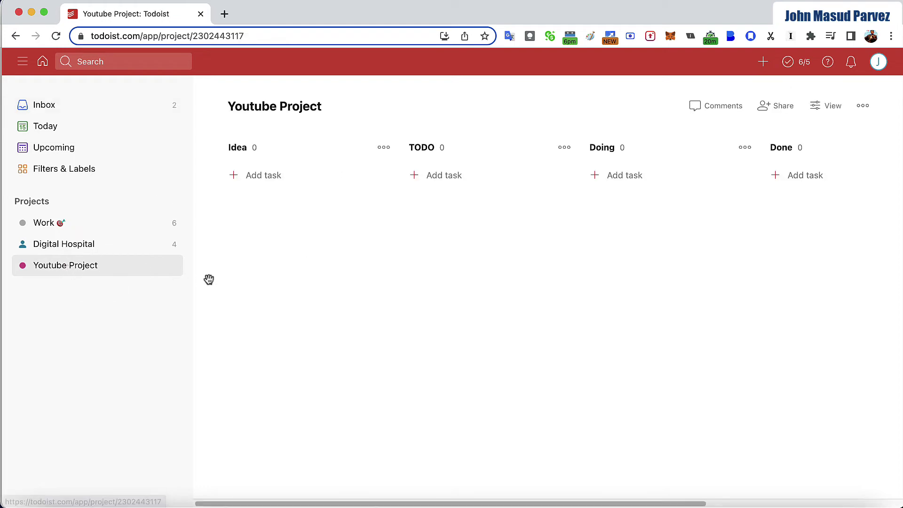
# Step: Start a task in the Idea section and name it "Brain Strorm 3 youtube video ideas"
pyautogui.click(263, 176)
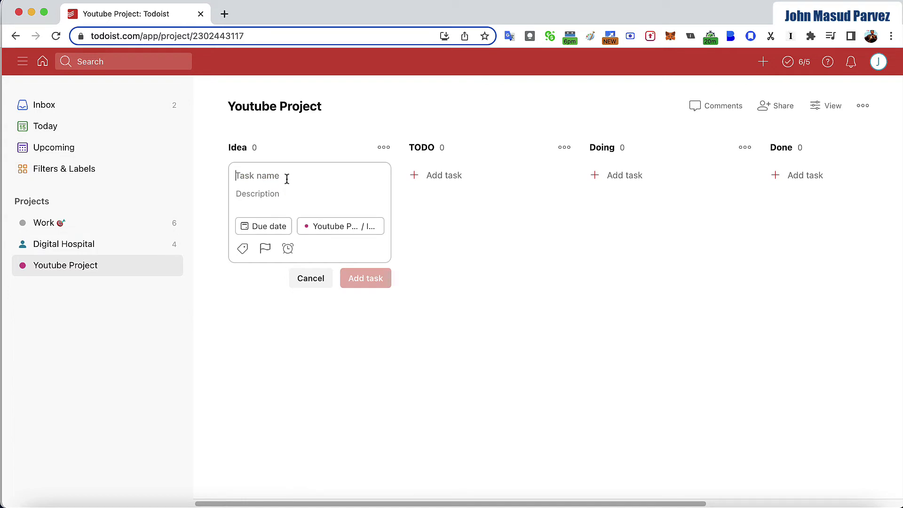
pyautogui.write('Brain Strom')
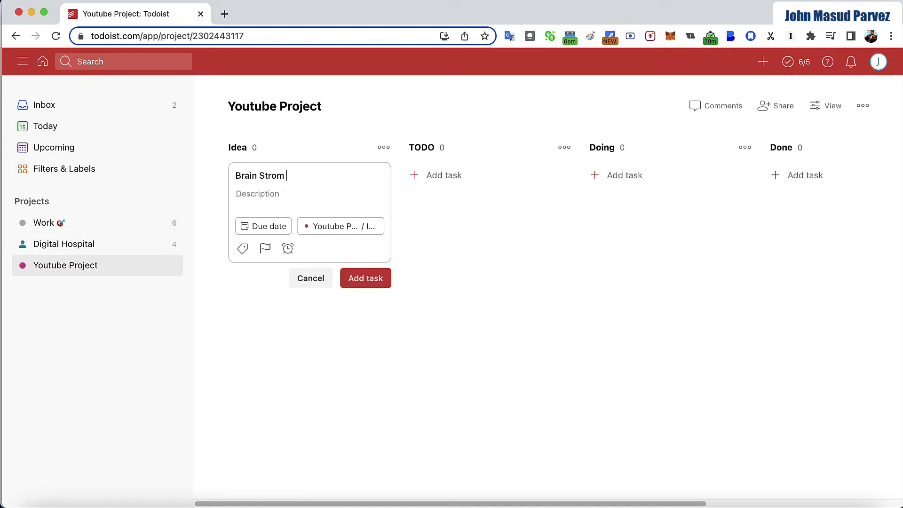
pyautogui.write(' 3 youtube video ideas')
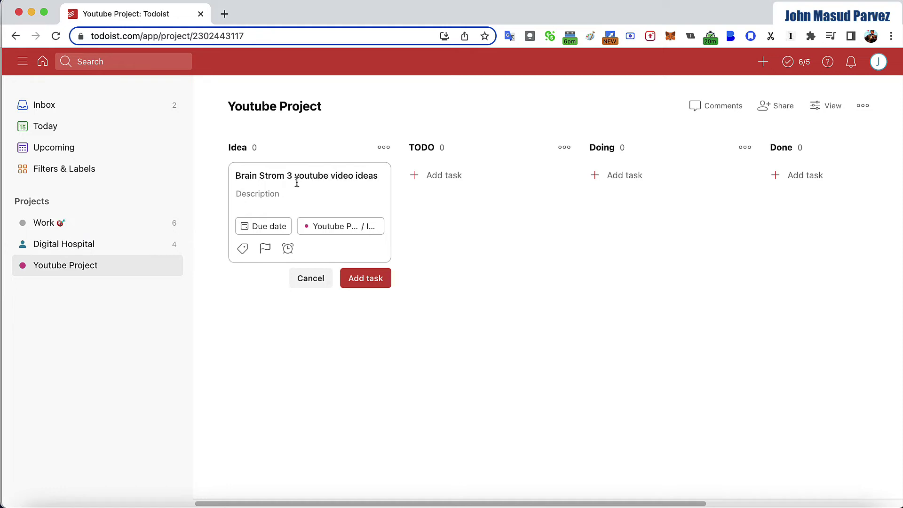
pyautogui.click(270, 229)
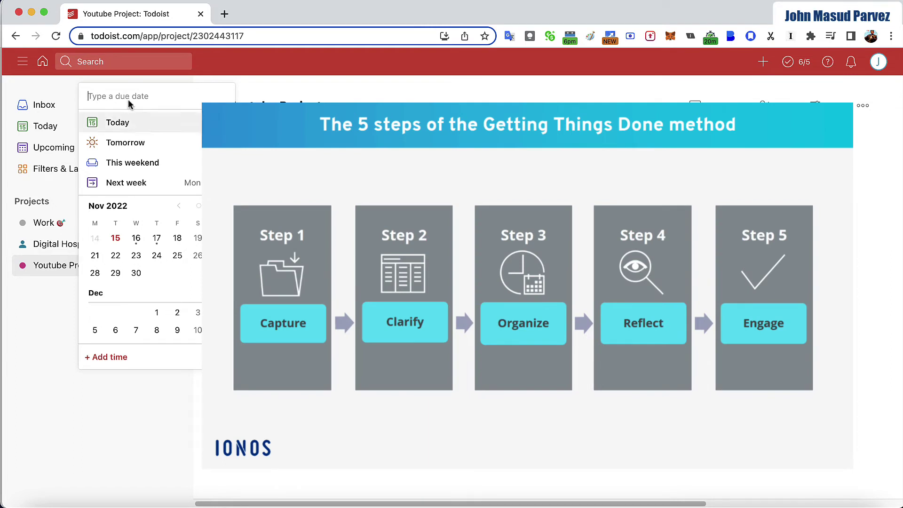
pyautogui.press('Escape')
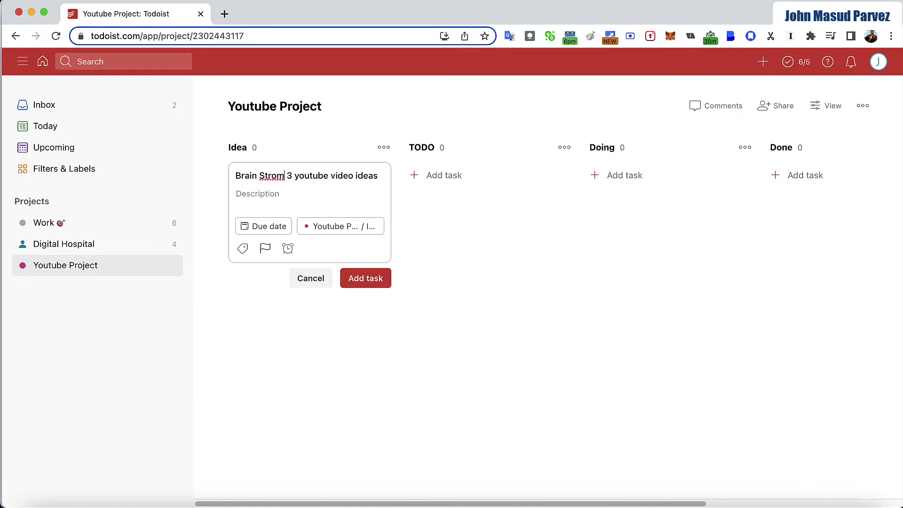
pyautogui.click(278, 176)
pyautogui.write('r')
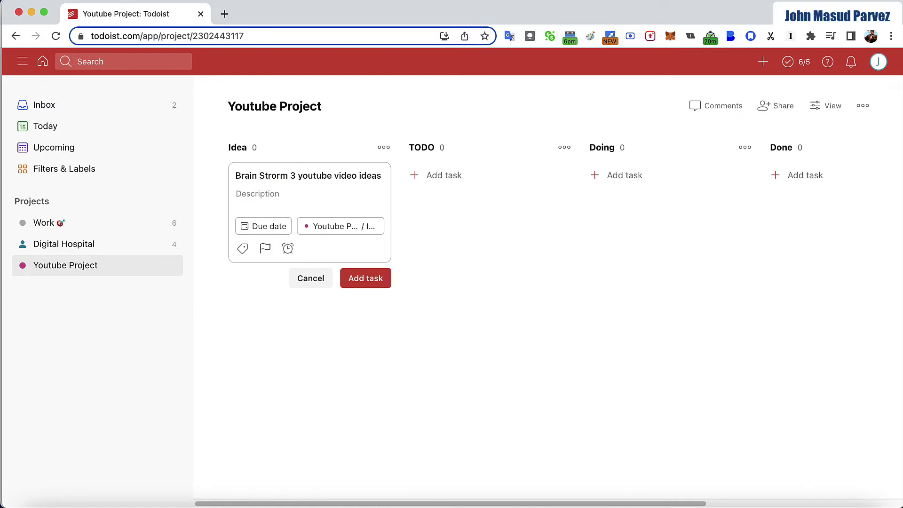
# Step: Enter a recurring due date of "Every Monday 7 am" for the new Idea task
pyautogui.click(271, 227)
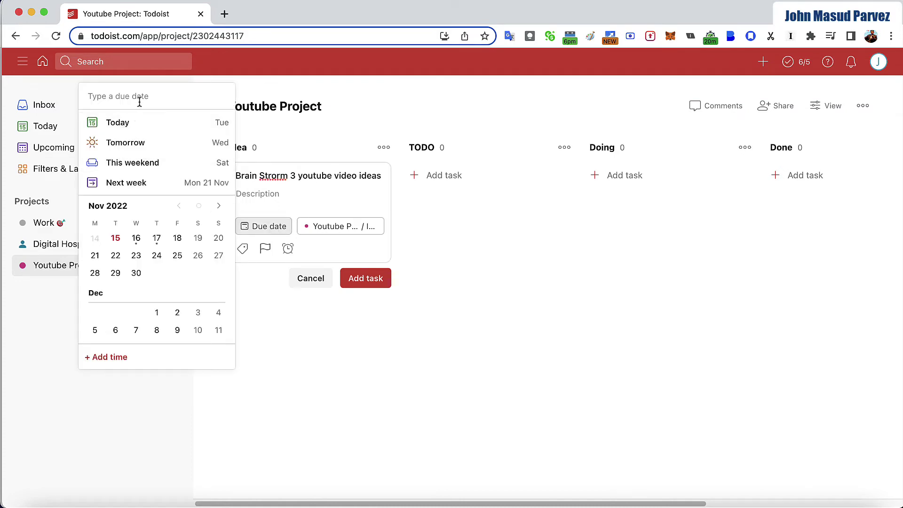
pyautogui.write('E')
pyautogui.press('BackSpace')
pyautogui.write('Every Monday')
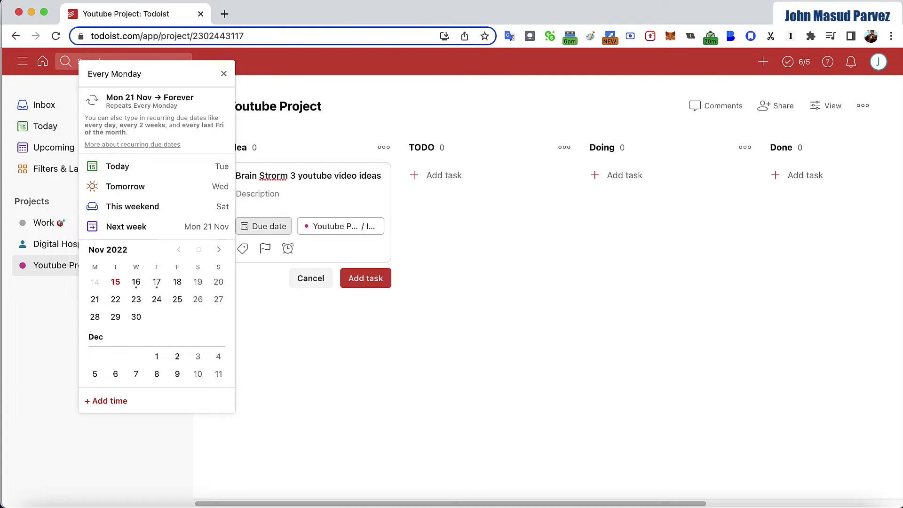
pyautogui.write(' 10 am')
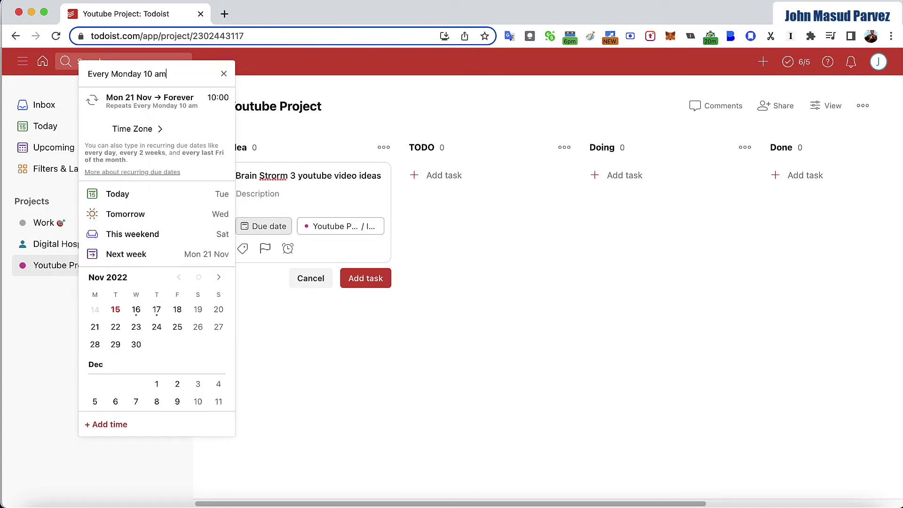
pyautogui.press('BackSpace')
pyautogui.press('BackSpace')
pyautogui.press('BackSpace')
pyautogui.press('BackSpace')
pyautogui.press('BackSpace')
pyautogui.write('7 a')
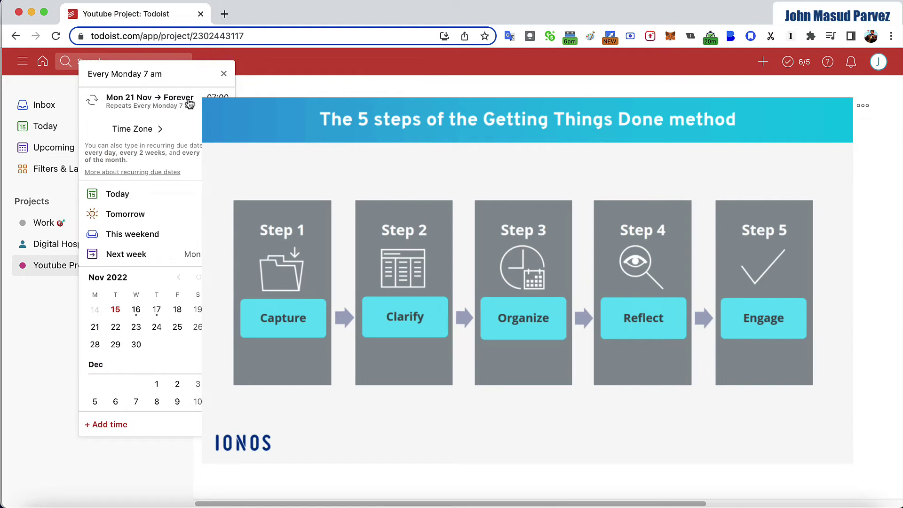
# Step: Set the due date's time zone to Asia/Ho_Chi_Minh and apply the recurring schedule to the task
pyautogui.click(139, 129)
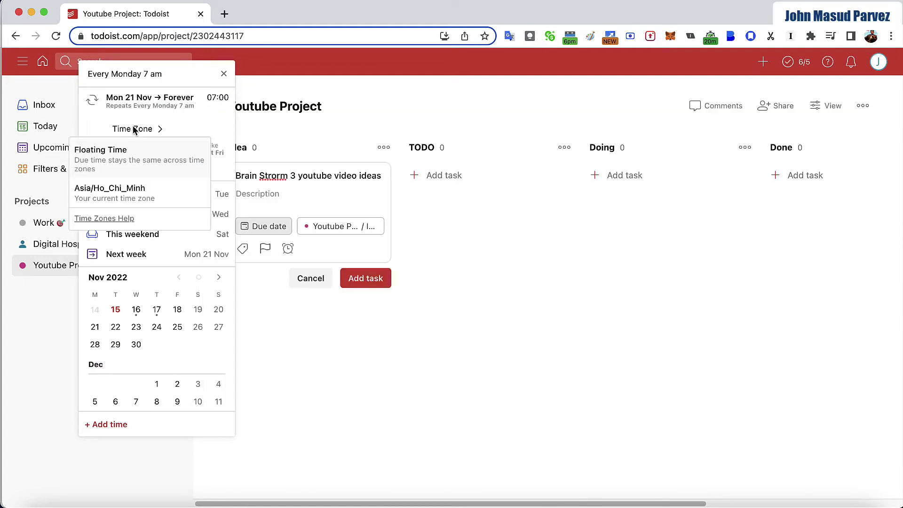
pyautogui.click(113, 189)
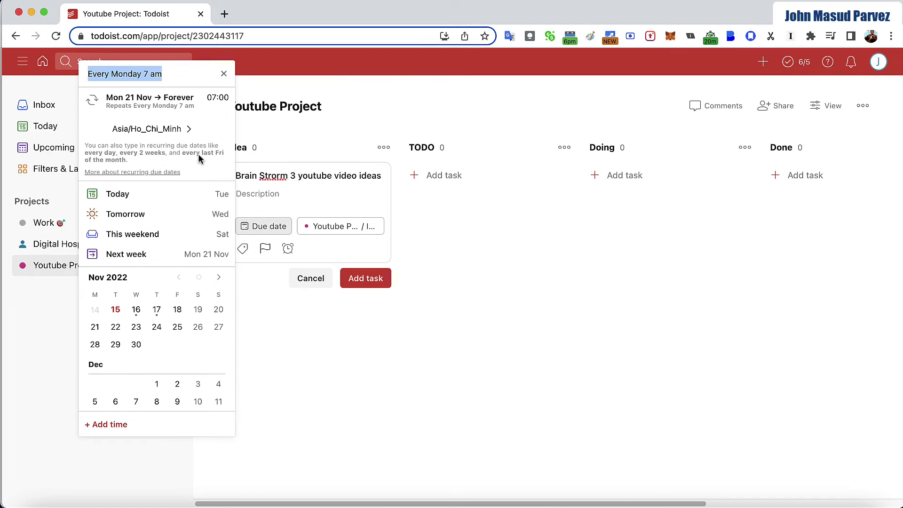
pyautogui.click(178, 72)
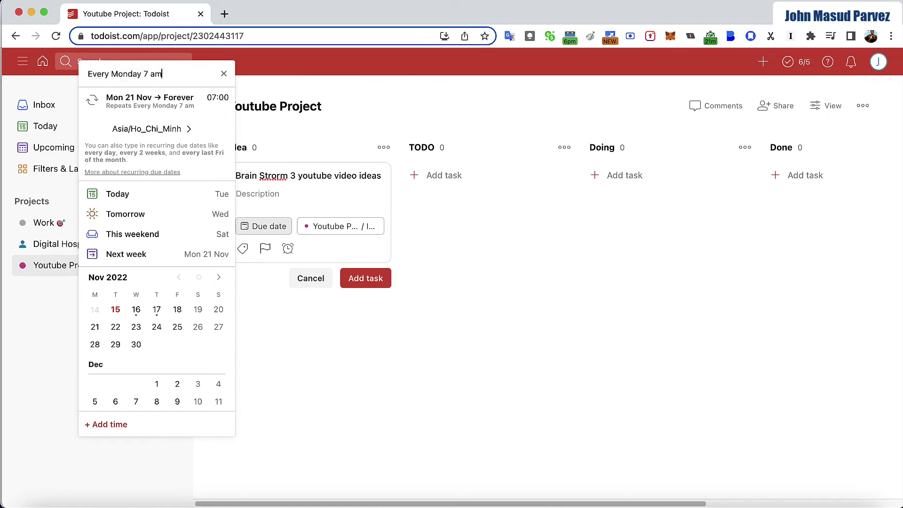
pyautogui.press('Return')
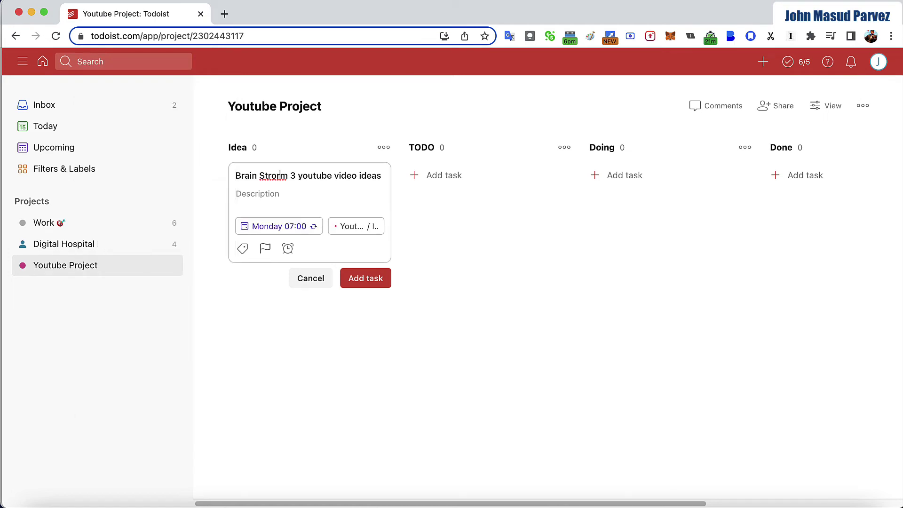
# Step: Correct the task name to "Brain Storm 3 youtube video ideas" and add the task to the Idea section
pyautogui.doubleClick(277, 178)
pyautogui.rightClick(278, 175)
pyautogui.click(284, 173)
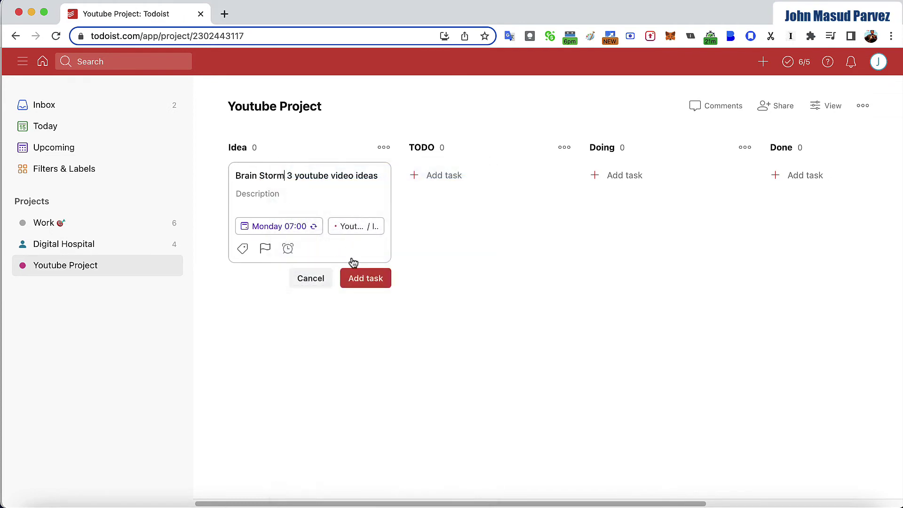
pyautogui.click(363, 279)
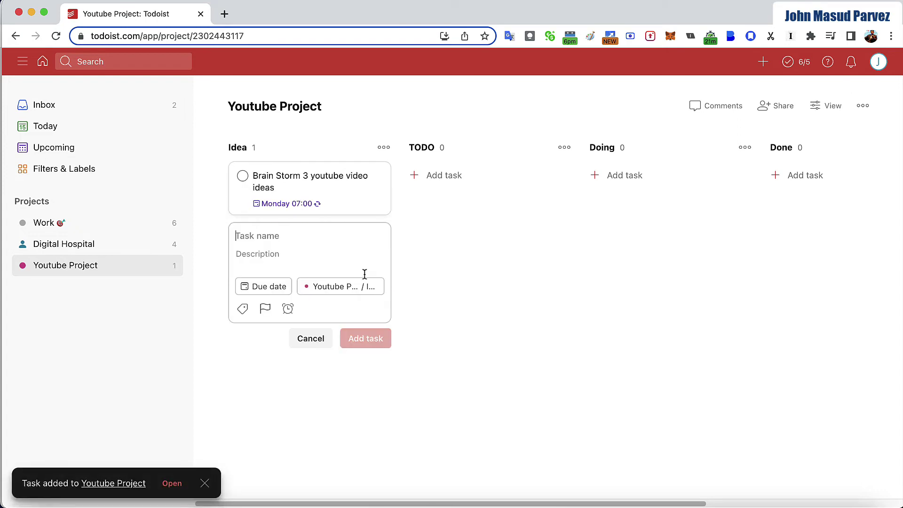
pyautogui.click(506, 344)
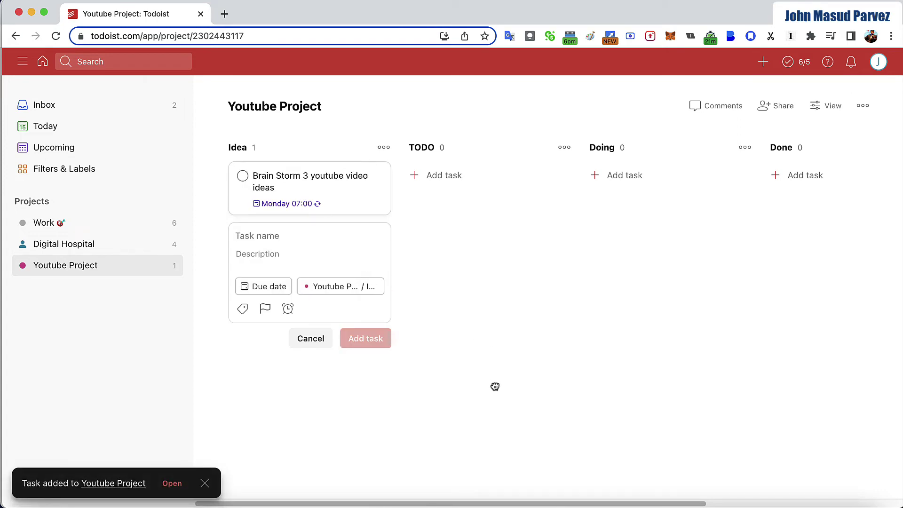
pyautogui.click(314, 342)
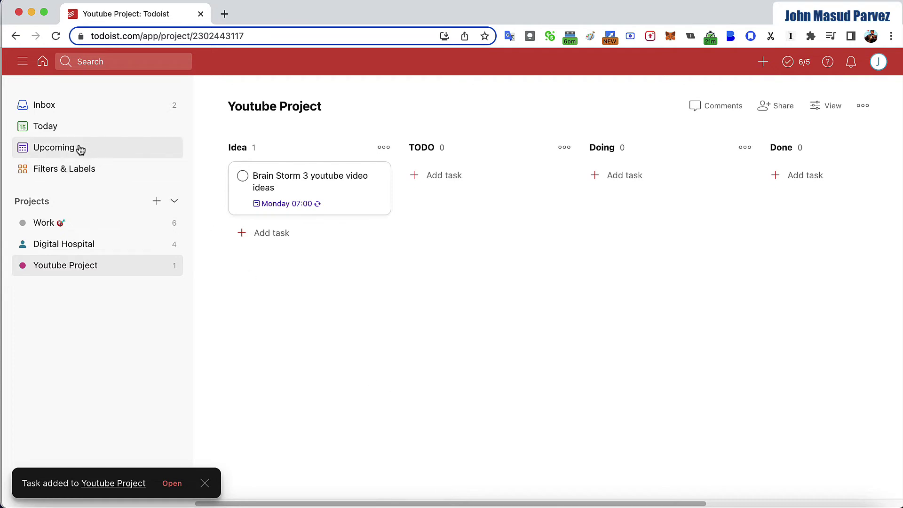
# Step: View the Today list and the Inbox, and return to the Youtube Project board
pyautogui.click(66, 137)
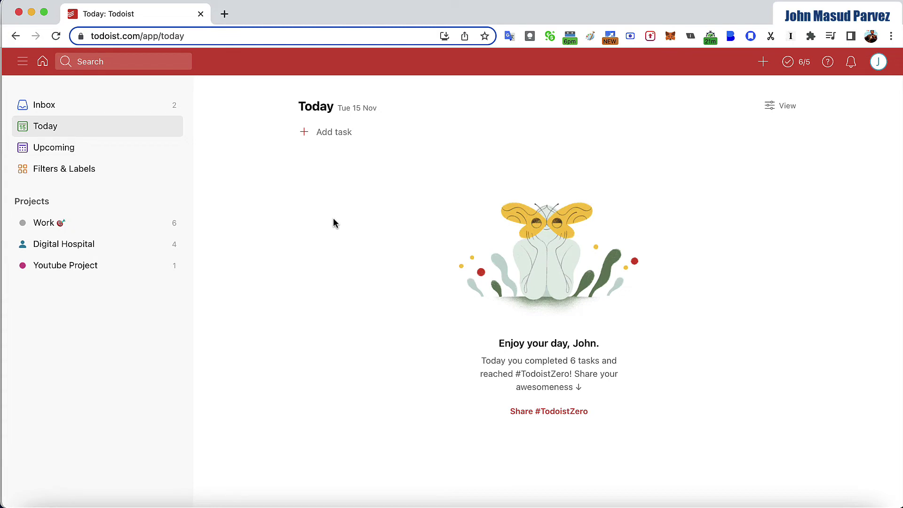
pyautogui.click(71, 113)
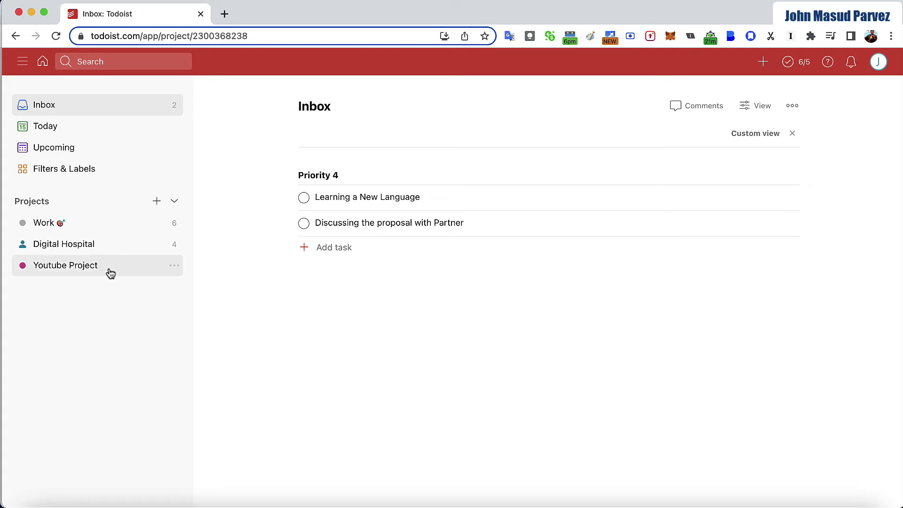
pyautogui.click(85, 270)
pyautogui.moveTo(399, 246)
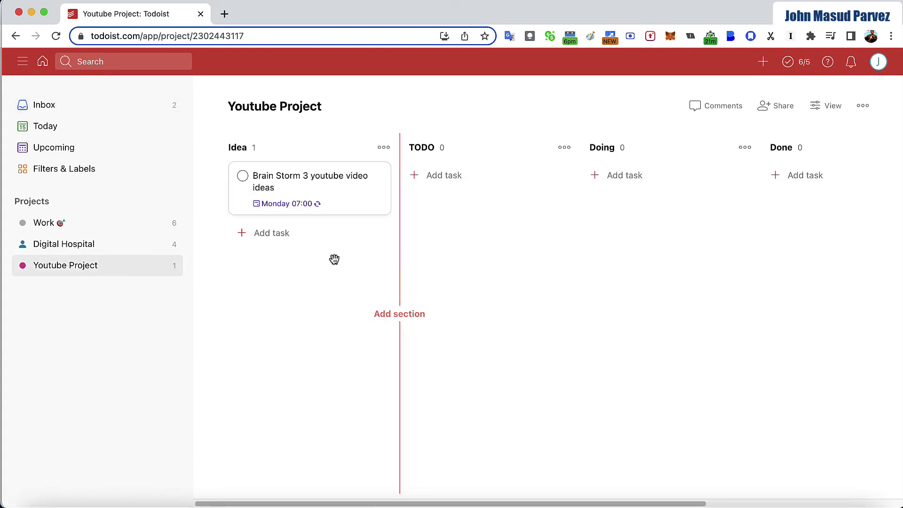
pyautogui.moveTo(172, 272)
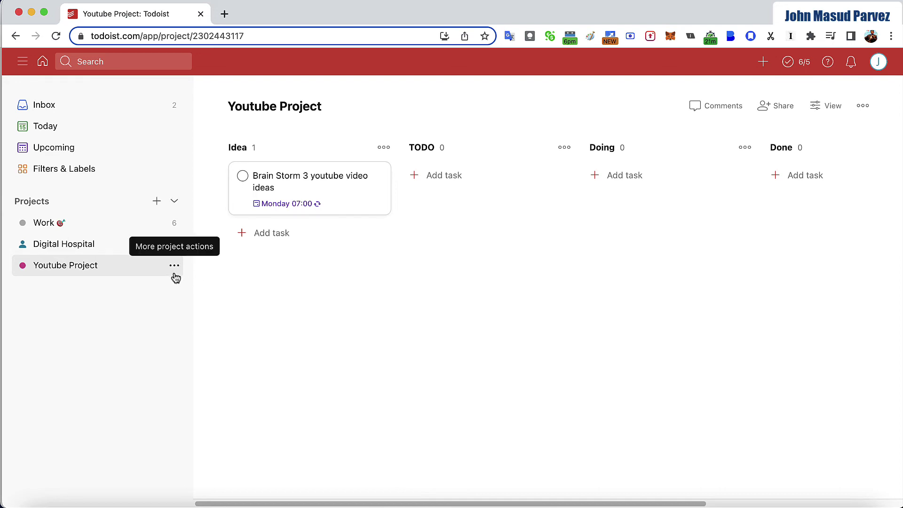
# Step: Add a task named "Editing 3 Videos" to the TODO section, and dismiss any blank task or section forms
pyautogui.click(442, 176)
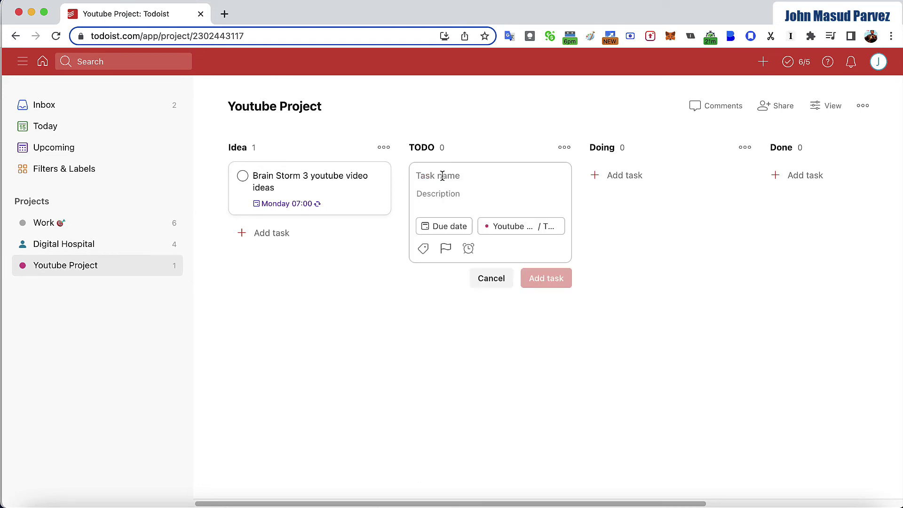
pyautogui.write('Edit')
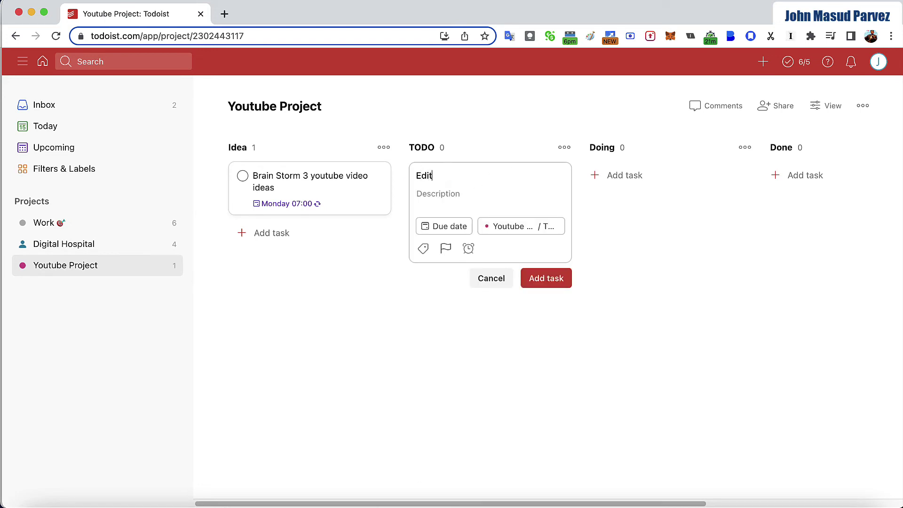
pyautogui.write('ing the Video')
pyautogui.doubleClick(443, 175)
pyautogui.press('BackSpace')
pyautogui.write('3')
pyautogui.press('Right')
pyautogui.press('Right')
pyautogui.press('Right')
pyautogui.write('s')
pyautogui.press('Return')
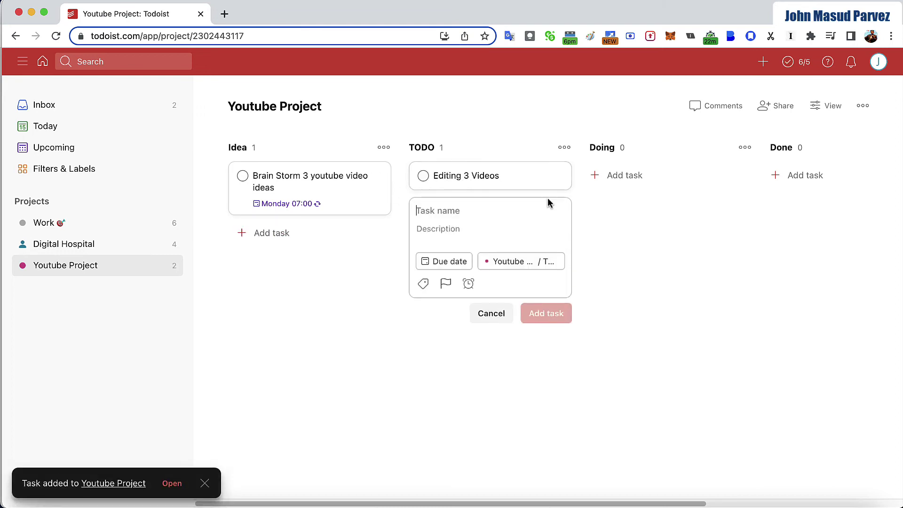
pyautogui.click(402, 404)
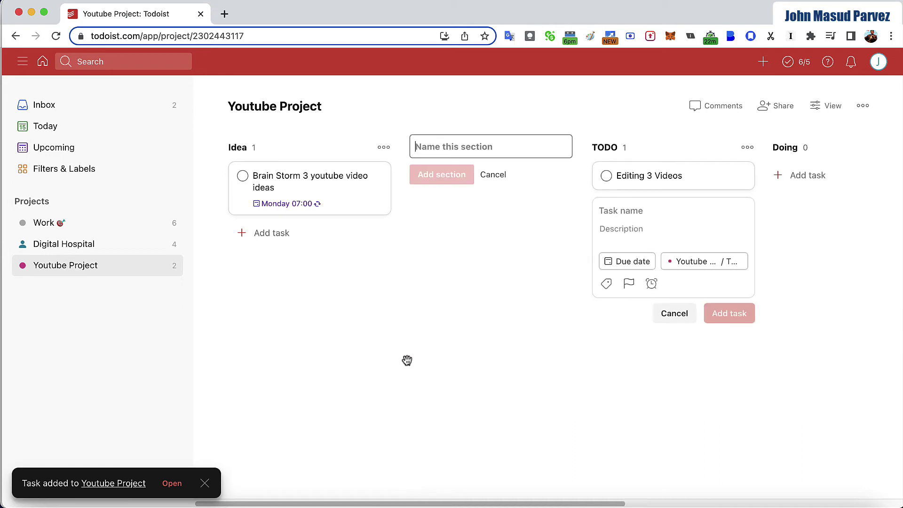
pyautogui.click(672, 314)
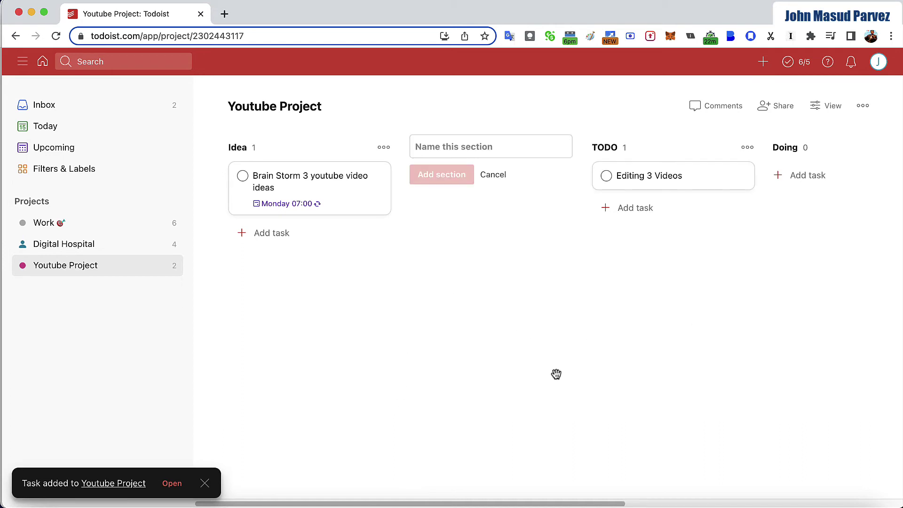
pyautogui.click(492, 180)
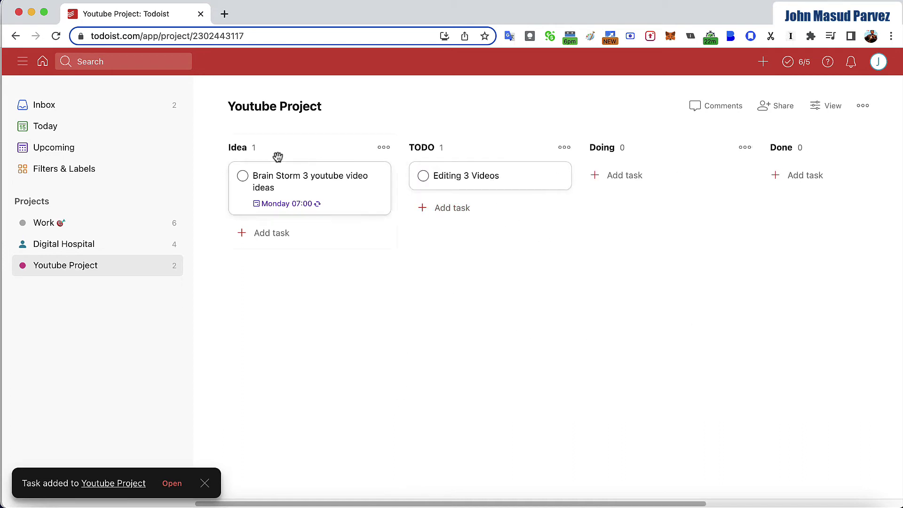
# Step: Share the Youtube Project by inviting a collaborator with their e-mail address, and close the share options
pyautogui.click(174, 265)
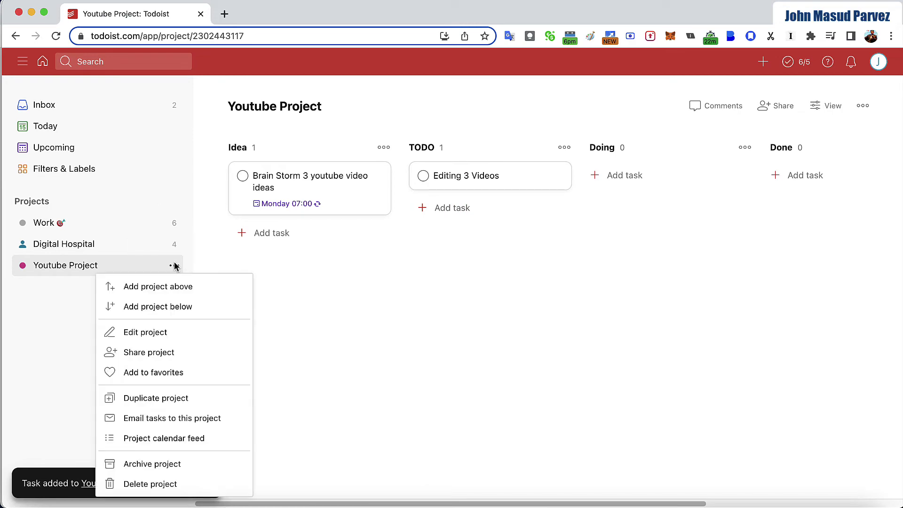
pyautogui.click(160, 353)
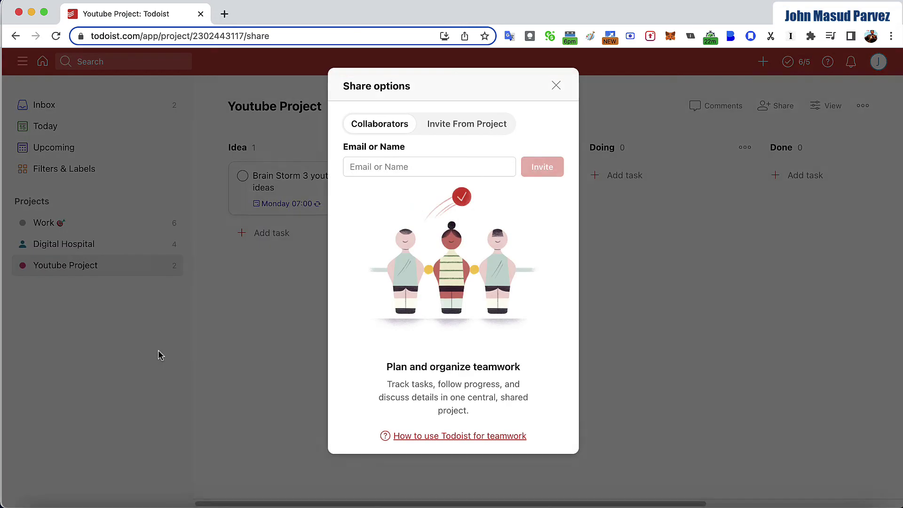
pyautogui.click(393, 168)
pyautogui.write('nilo')
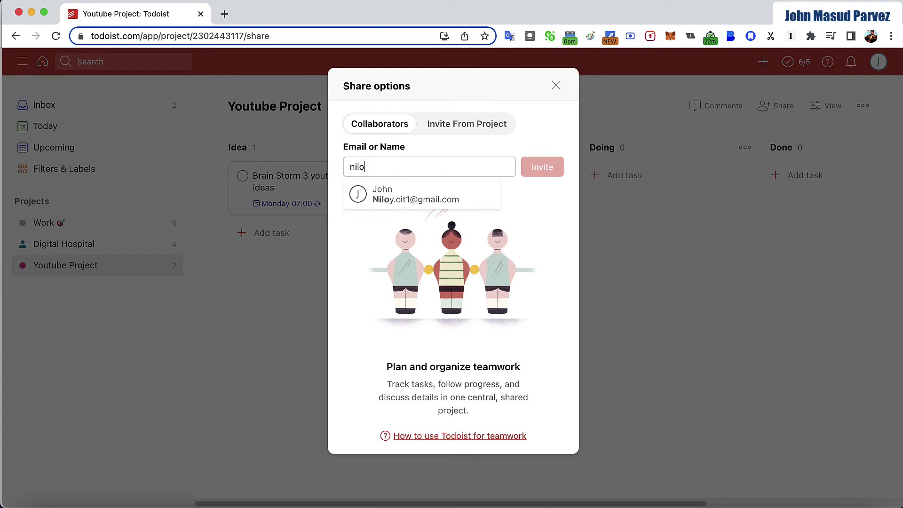
pyautogui.click(398, 200)
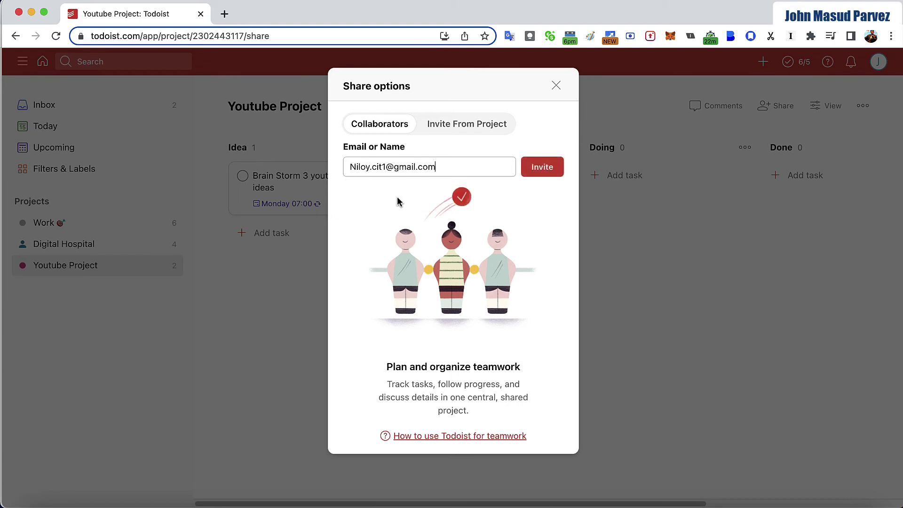
pyautogui.click(540, 169)
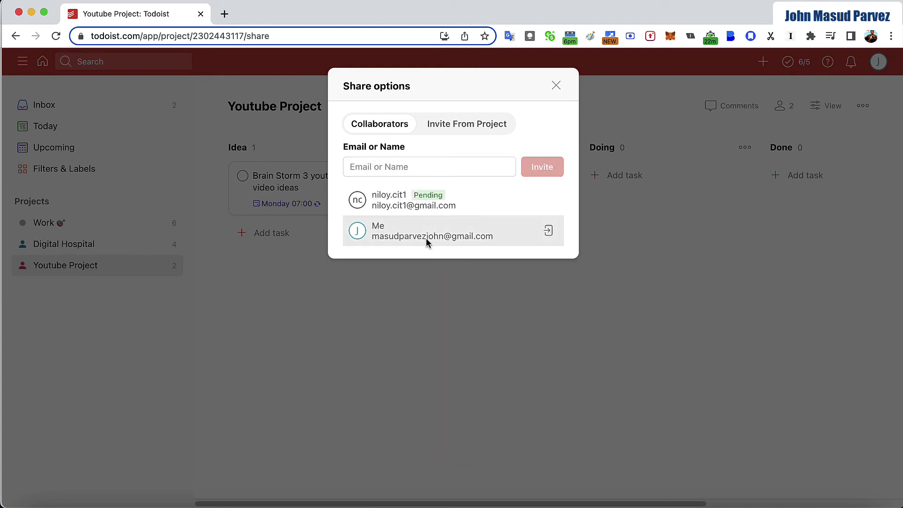
pyautogui.click(635, 295)
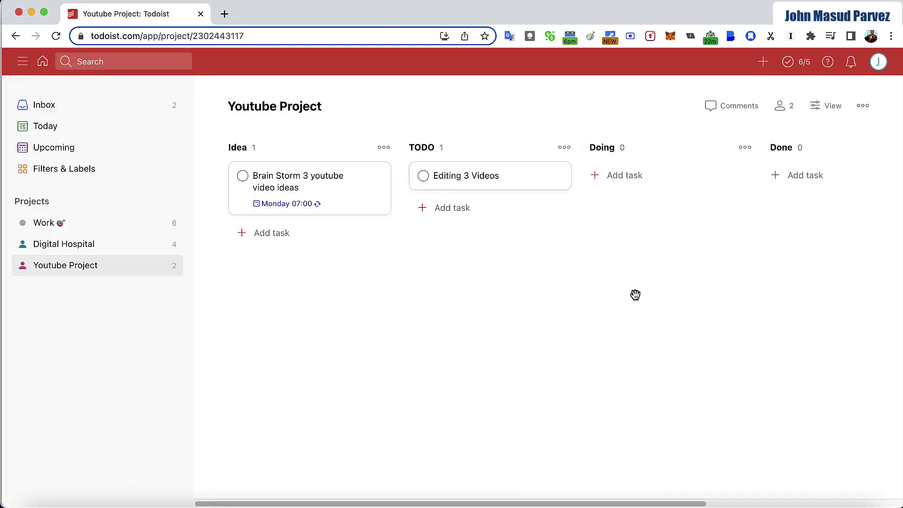
pyautogui.moveTo(557, 177)
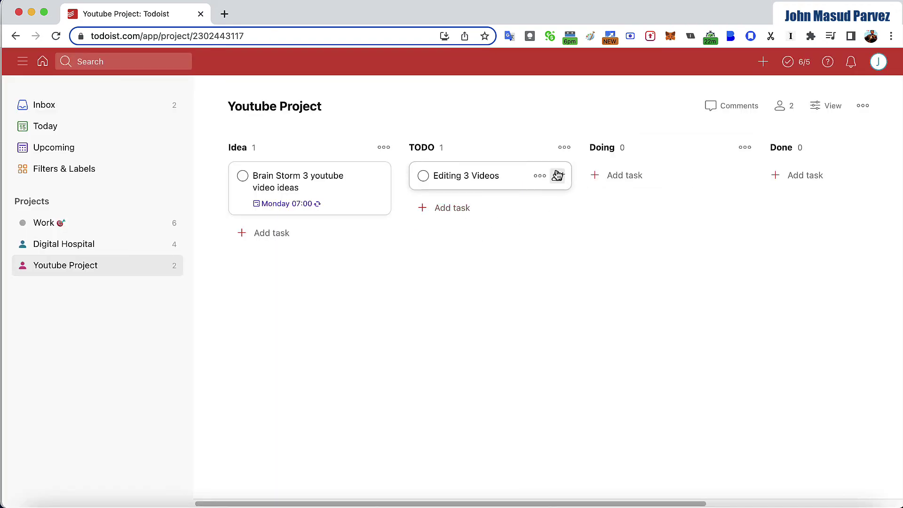
# Step: Assign the "Editing 3 Videos" task to the project collaborator, and open and close the task's details
pyautogui.click(557, 175)
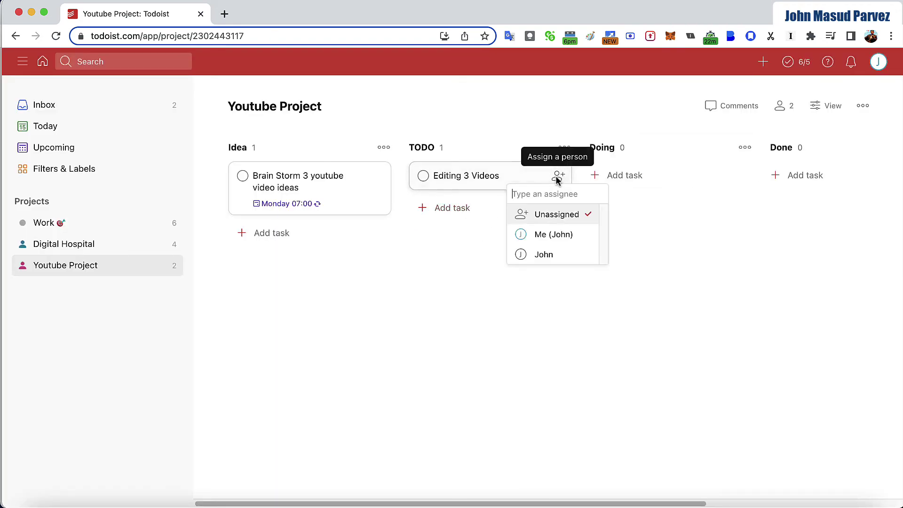
pyautogui.click(558, 257)
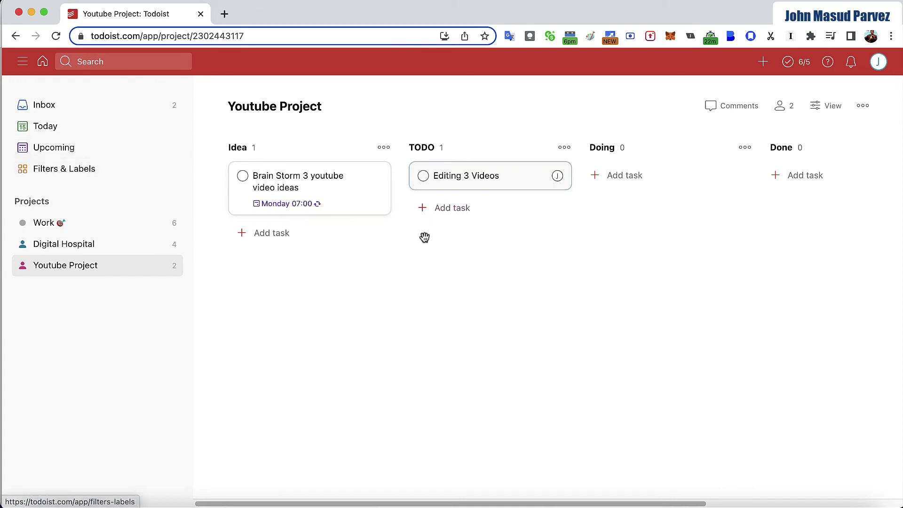
pyautogui.click(482, 182)
pyautogui.click(745, 213)
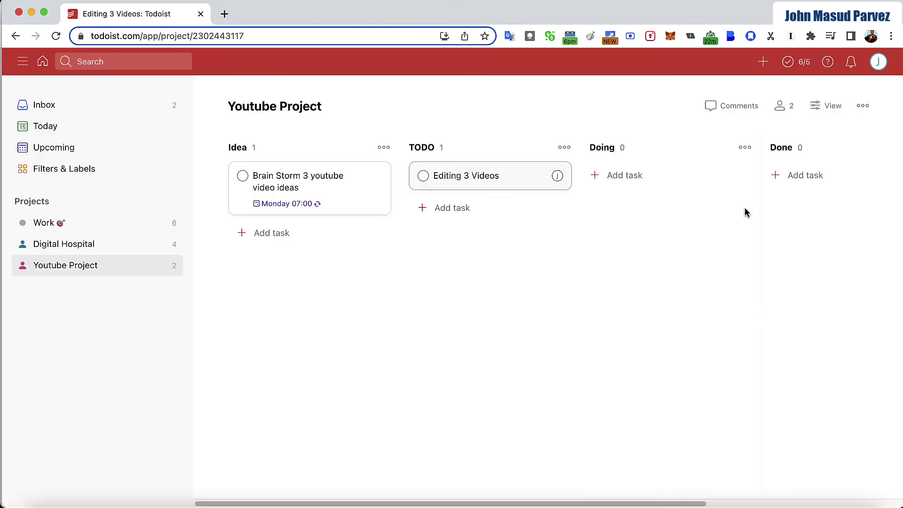
# Step: Schedule the "Editing 3 Videos" task for Thursday 17 Nov and move it from the TODO section to Doing
pyautogui.click(539, 176)
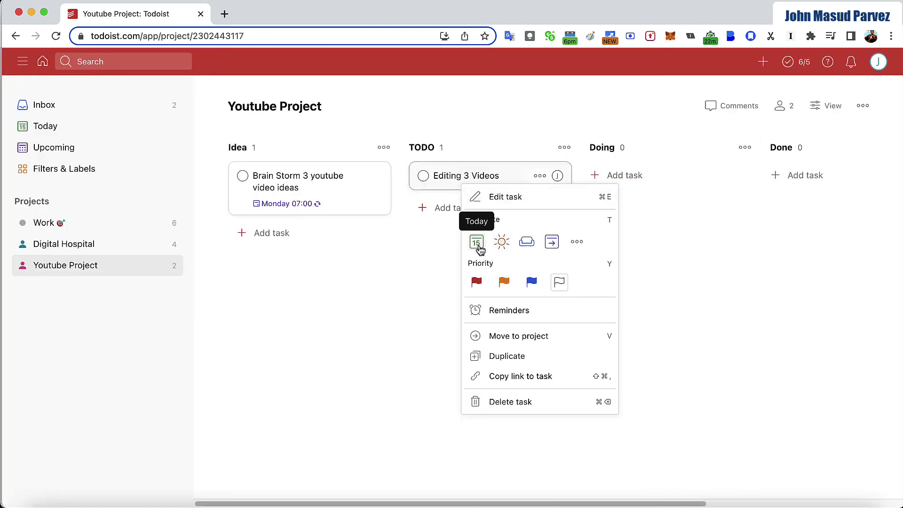
pyautogui.click(576, 241)
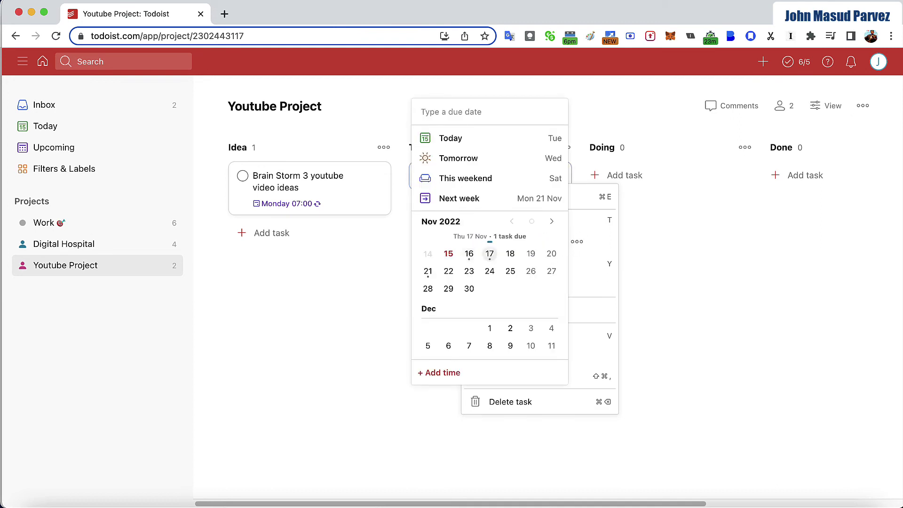
pyautogui.click(489, 255)
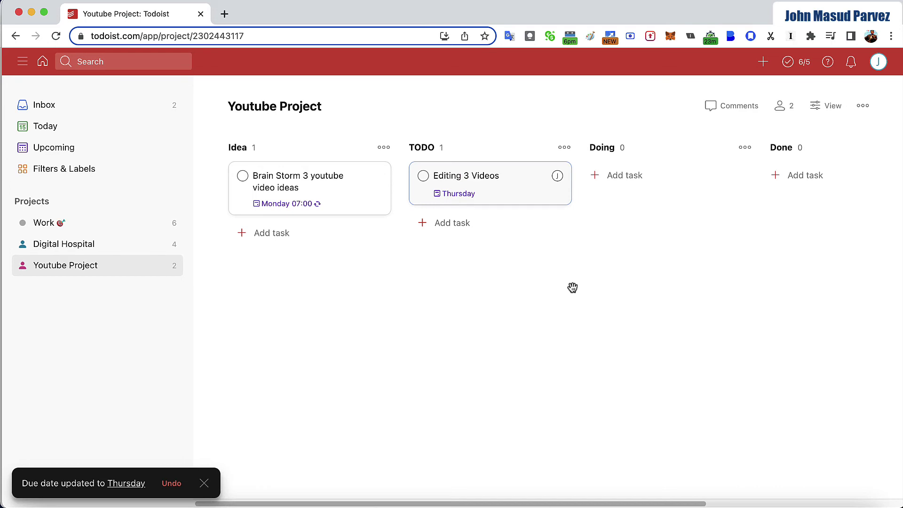
pyautogui.moveTo(454, 176); pyautogui.dragTo(635, 202)
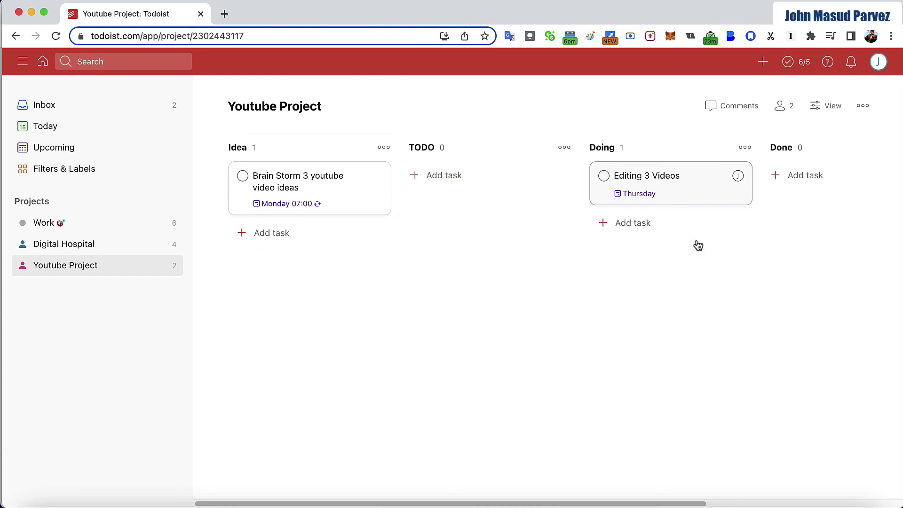
# Step: Change the theme to Dark in the theme settings, and return to the Youtube Project board
pyautogui.click(878, 62)
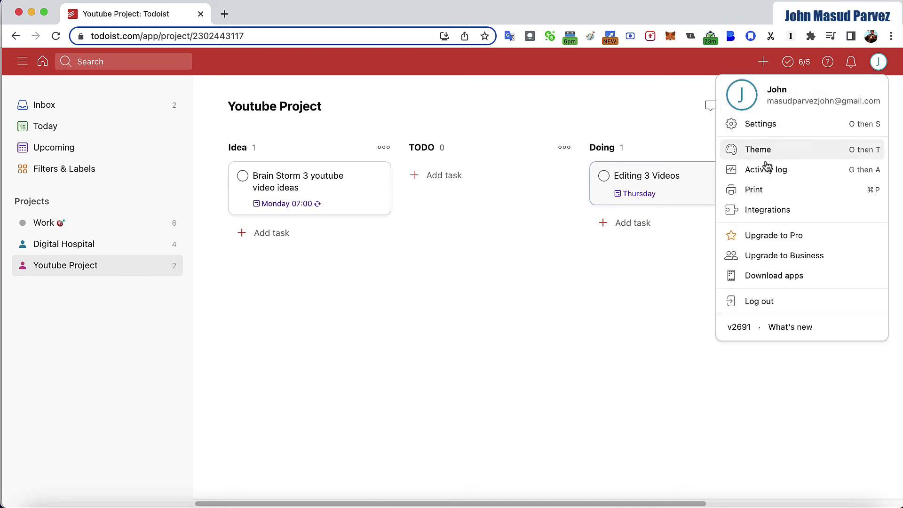
pyautogui.click(751, 157)
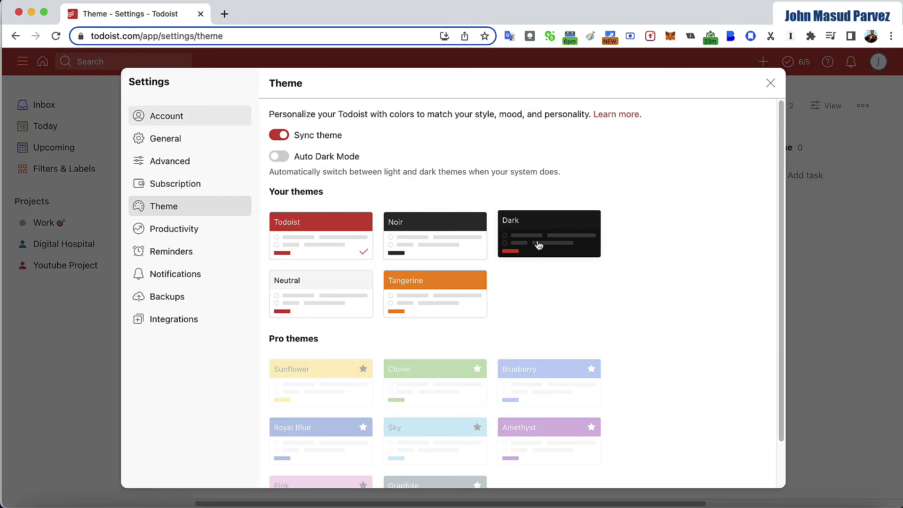
pyautogui.click(538, 244)
pyautogui.click(757, 470)
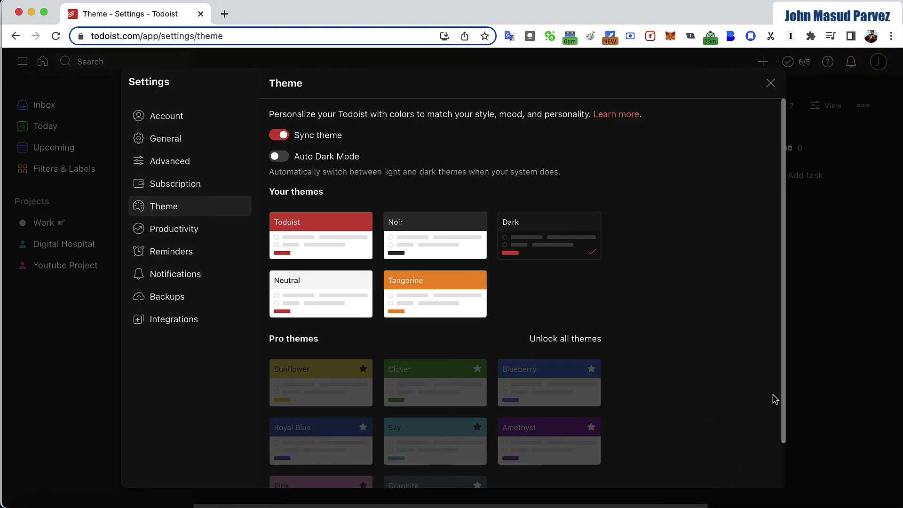
pyautogui.click(837, 340)
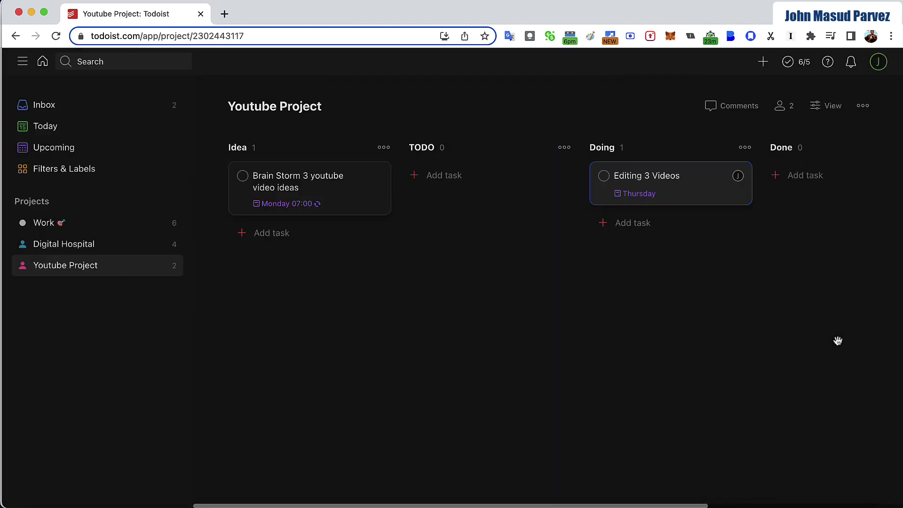